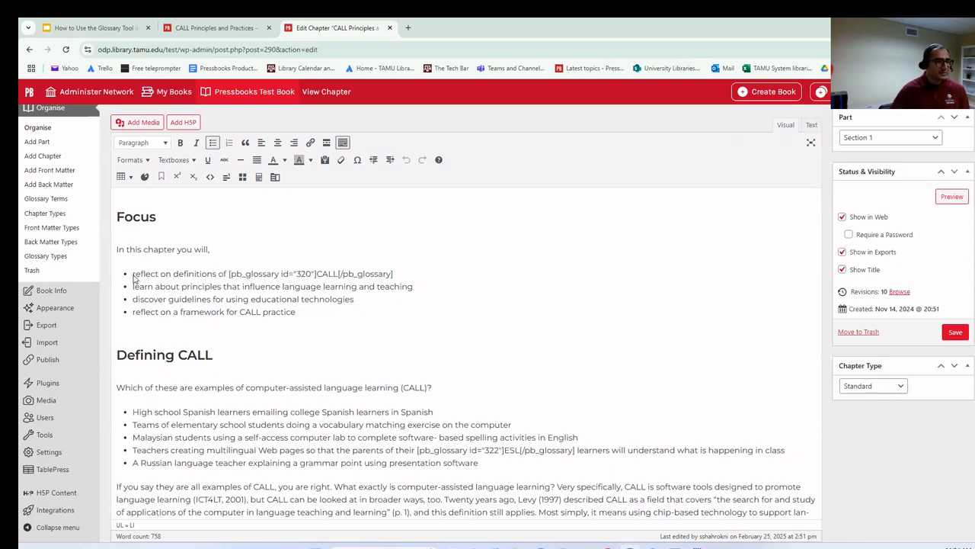
# Highlight the CALL glossary shortcode in the chapter editor and view its pop-up definition in the published chapter
pyautogui.moveTo(229, 275); pyautogui.dragTo(395, 277)
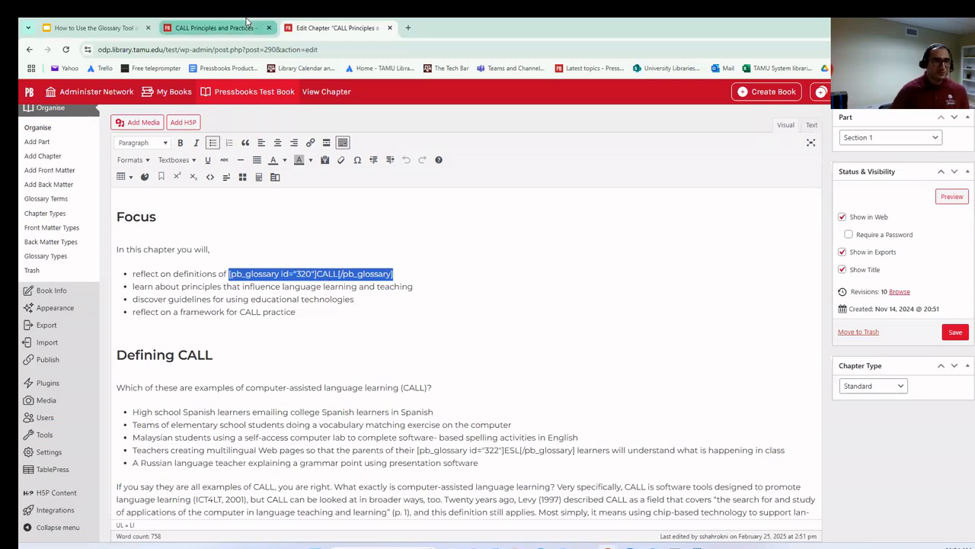
pyautogui.click(247, 23)
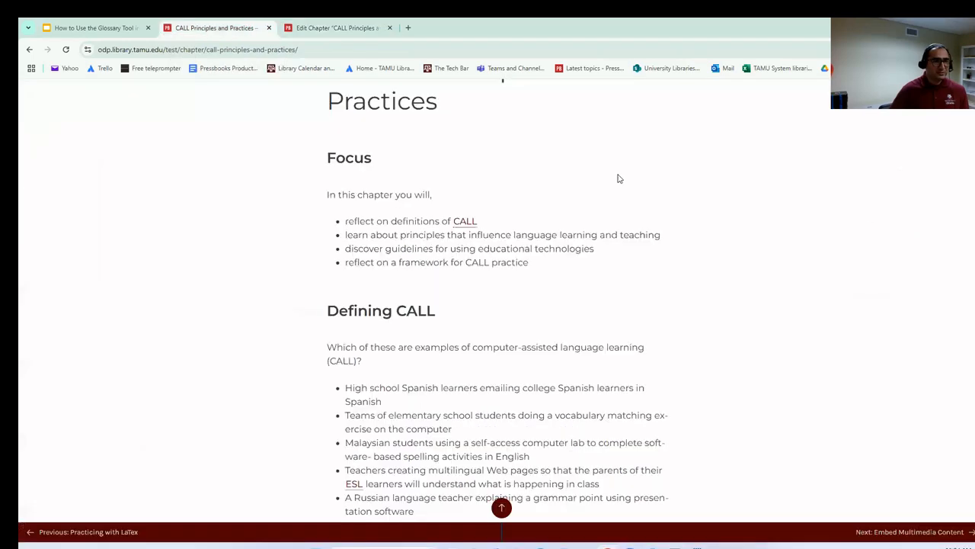
pyautogui.click(465, 223)
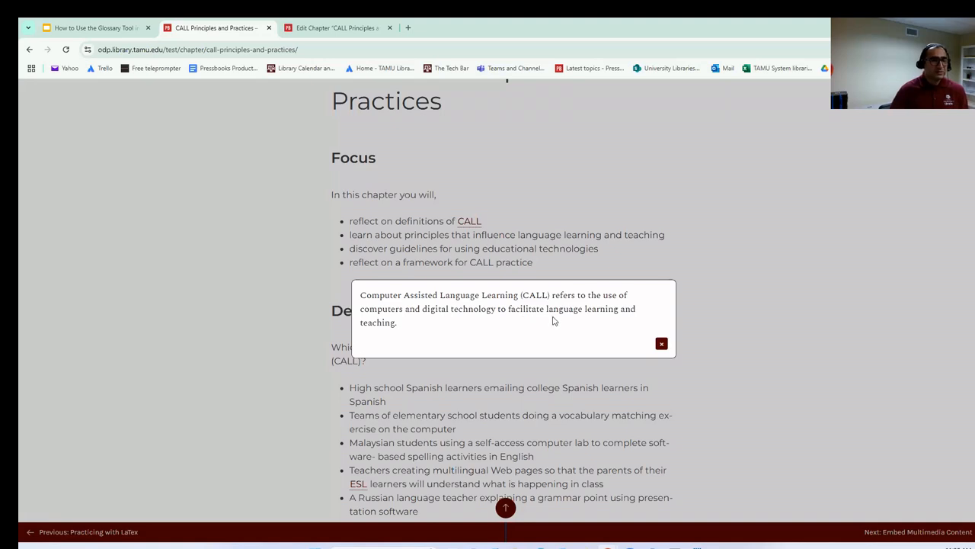
pyautogui.click(661, 344)
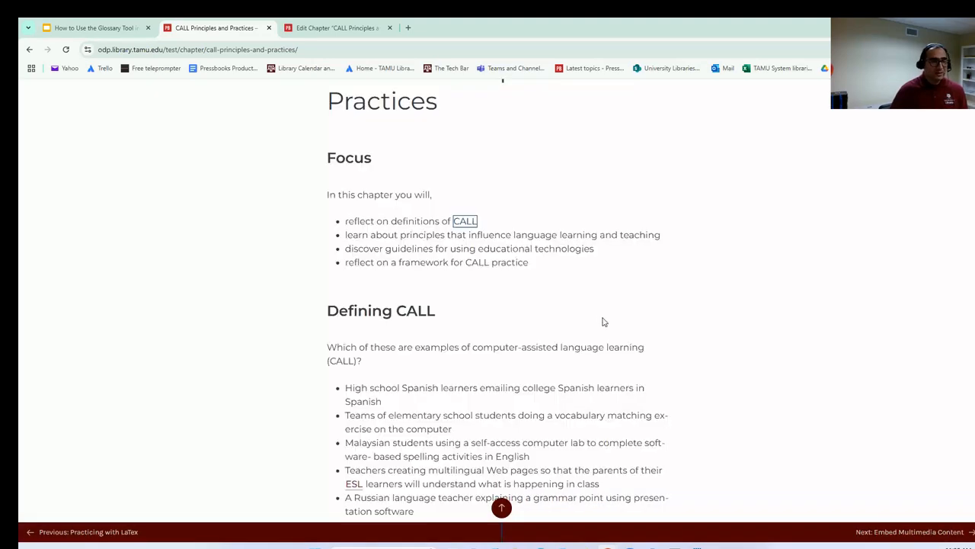
# View the pop-up definitions of ESL and computer-enhanced language learning (CELL) in the published chapter
pyautogui.scroll(-2, 602, 320)
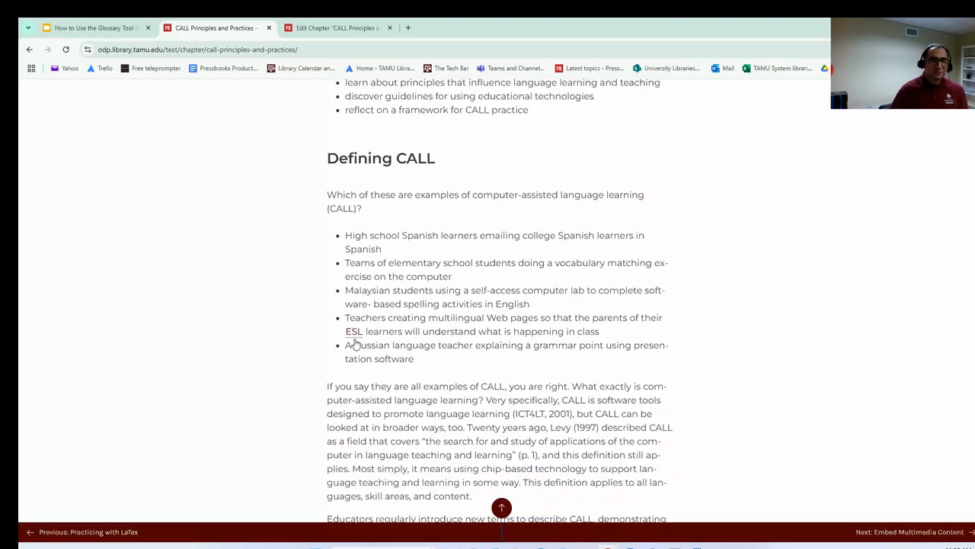
pyautogui.click(355, 335)
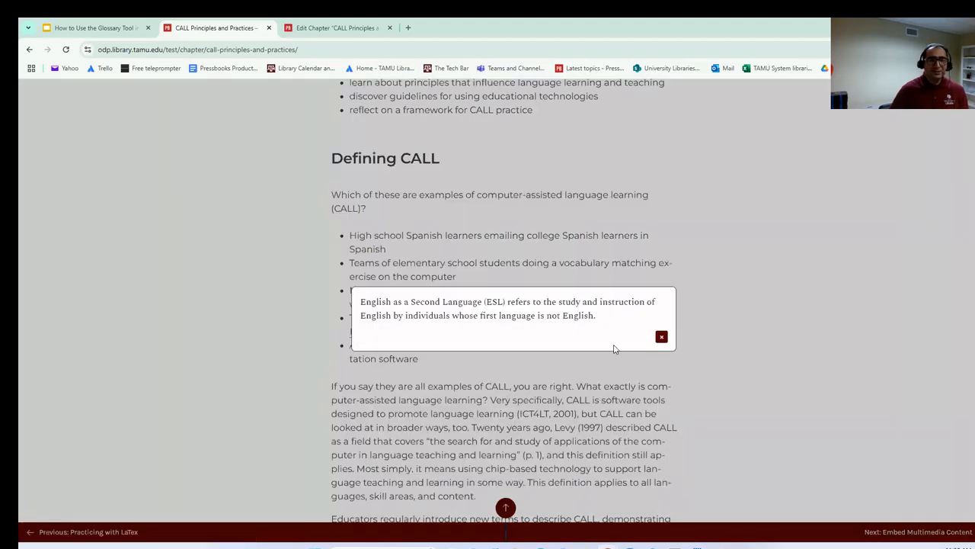
pyautogui.click(662, 337)
pyautogui.scroll(-3, 660, 338)
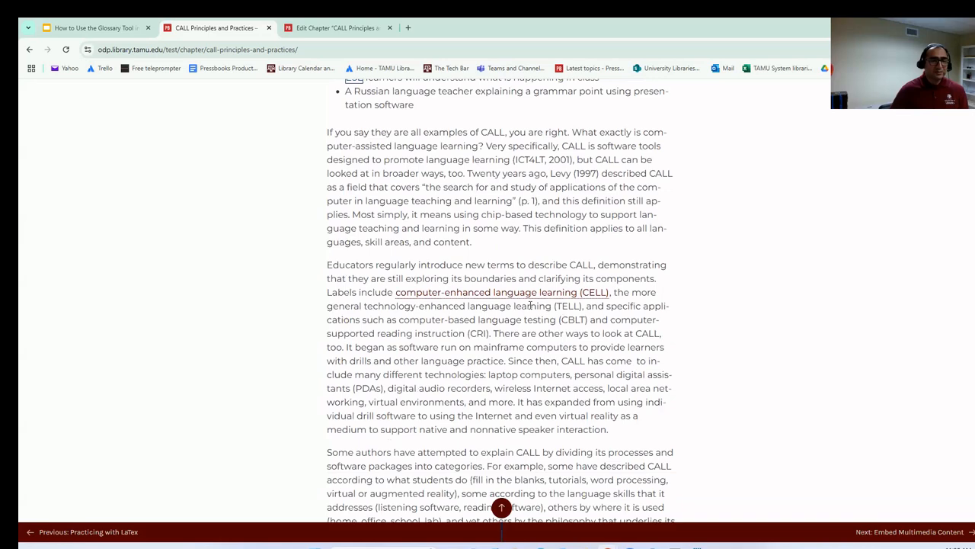
pyautogui.click(519, 297)
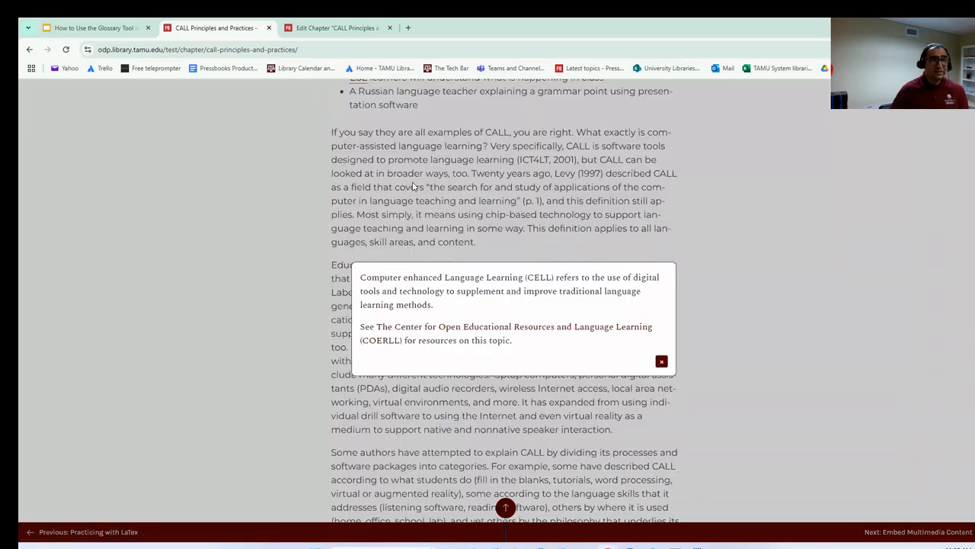
# Return to the chapter editor and highlight the glossary shortcodes around ESL and computer-enhanced language learning (CELL)
pyautogui.hotkey('ctrl', 'Tab')
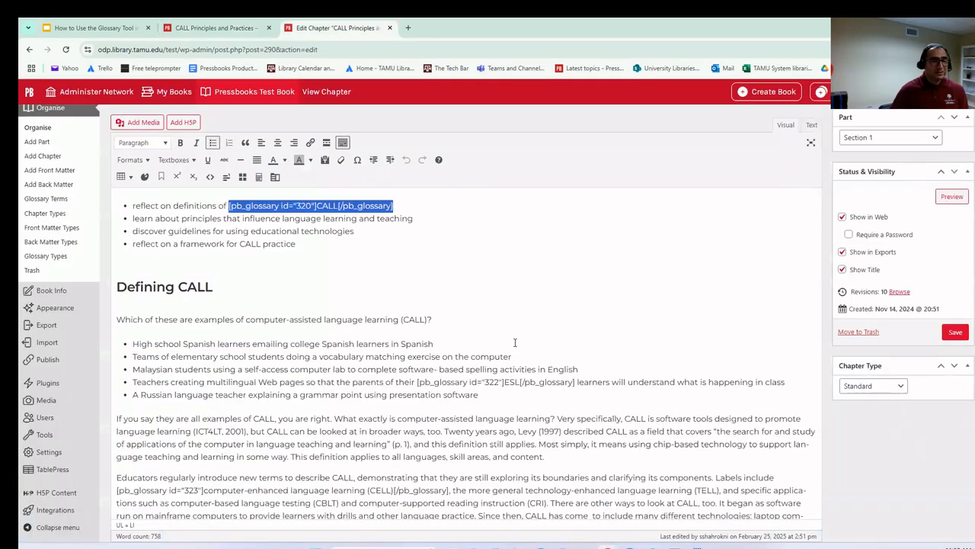
pyautogui.scroll(-1, 526, 289)
pyautogui.moveTo(418, 350); pyautogui.dragTo(574, 348)
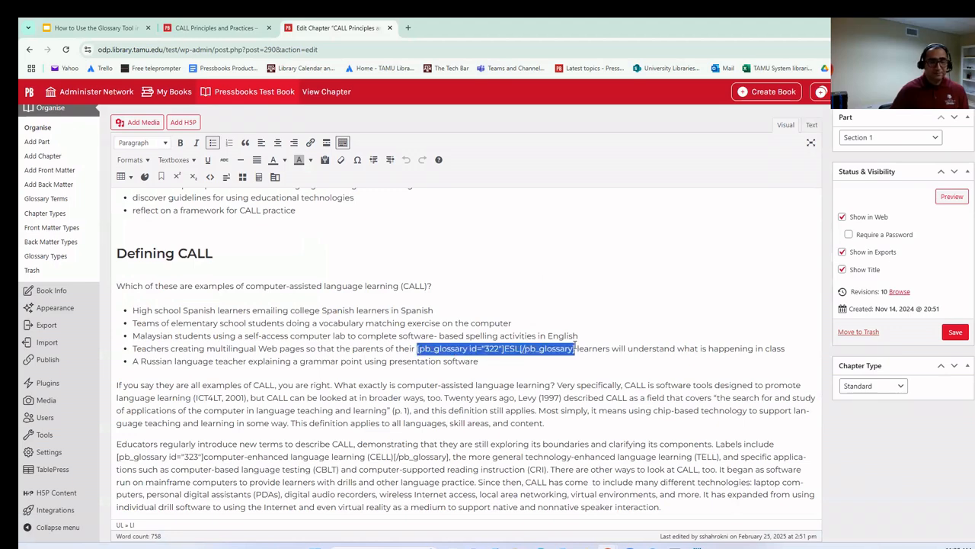
pyautogui.scroll(-1, 573, 364)
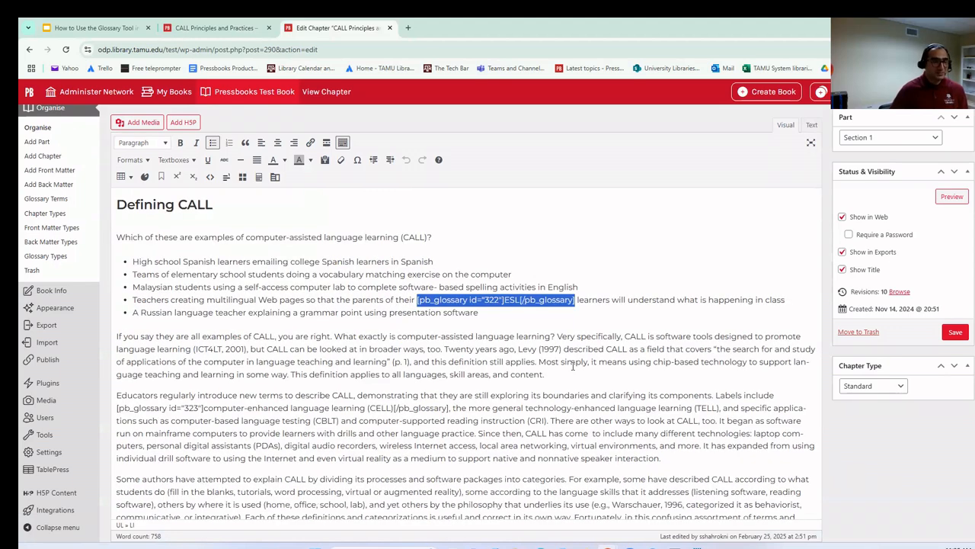
pyautogui.scroll(-1, 573, 366)
pyautogui.moveTo(449, 355); pyautogui.dragTo(117, 355)
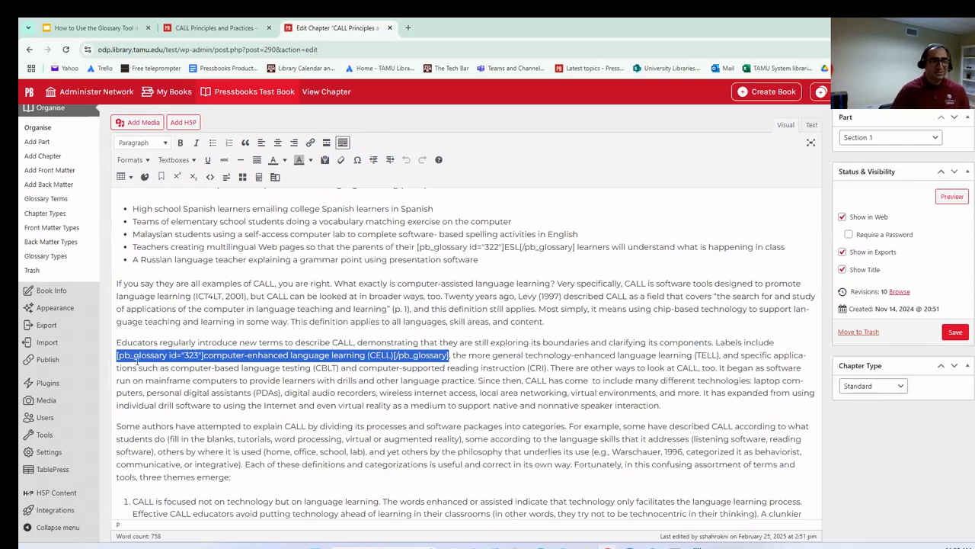
pyautogui.click(163, 359)
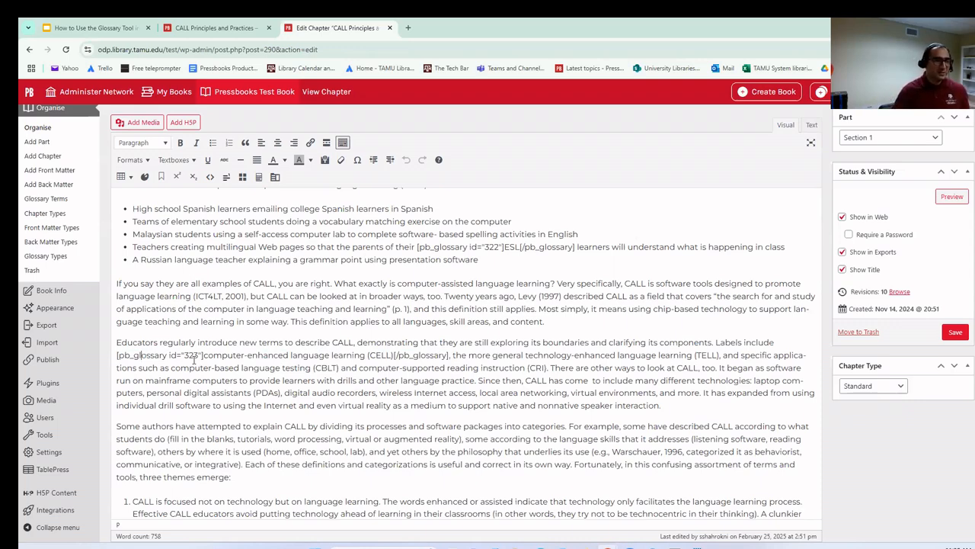
# Open the book's glossary terms list separately and inspect the CALL term's definition and glossary type options
pyautogui.rightClick(55, 202)
pyautogui.click(94, 213)
pyautogui.click(453, 28)
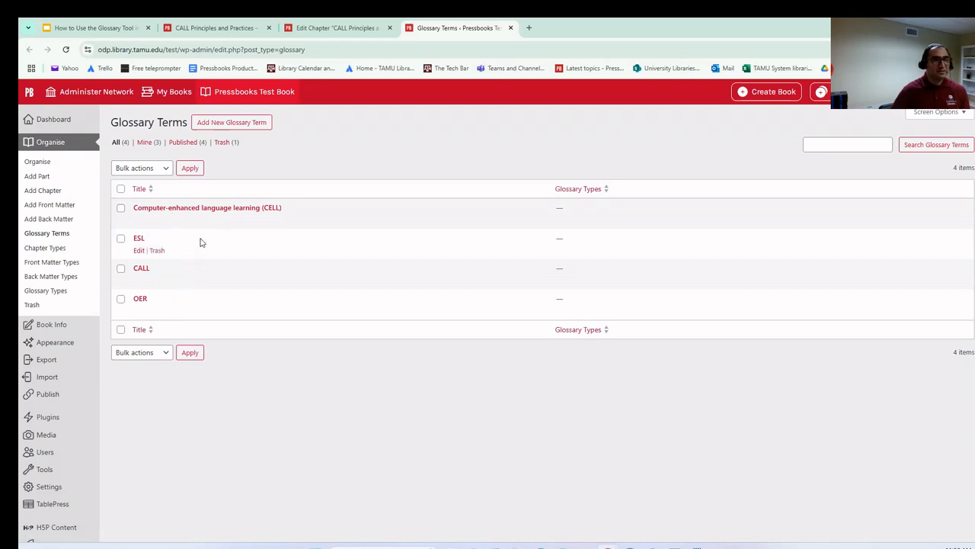
pyautogui.click(142, 269)
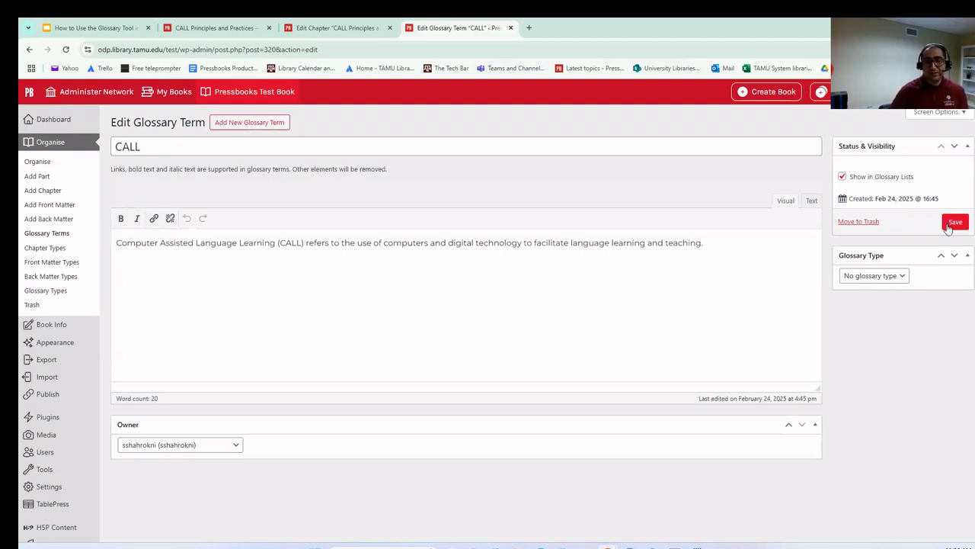
pyautogui.click(897, 279)
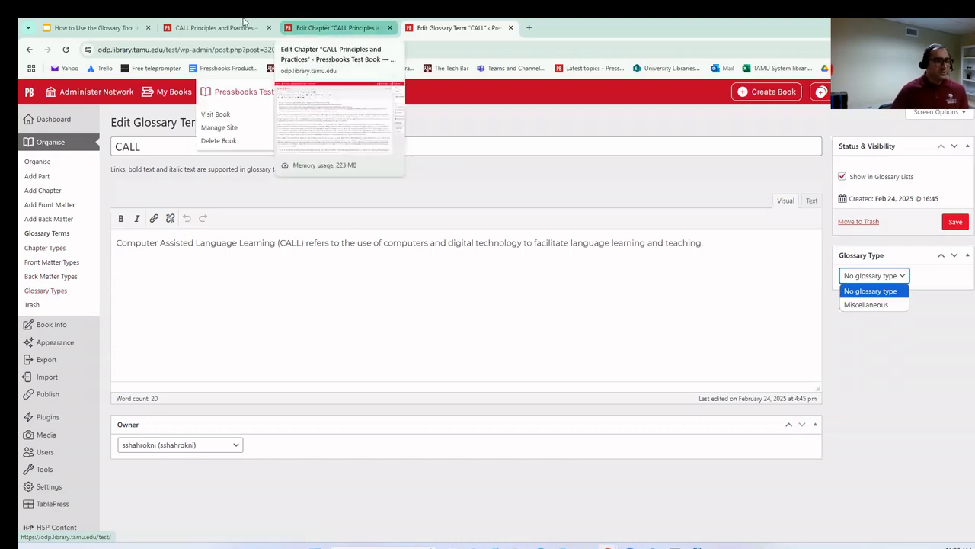
# Return to the chapter editor and look through the chapter text for another term to define
pyautogui.click(305, 28)
pyautogui.scroll(5, 281, 309)
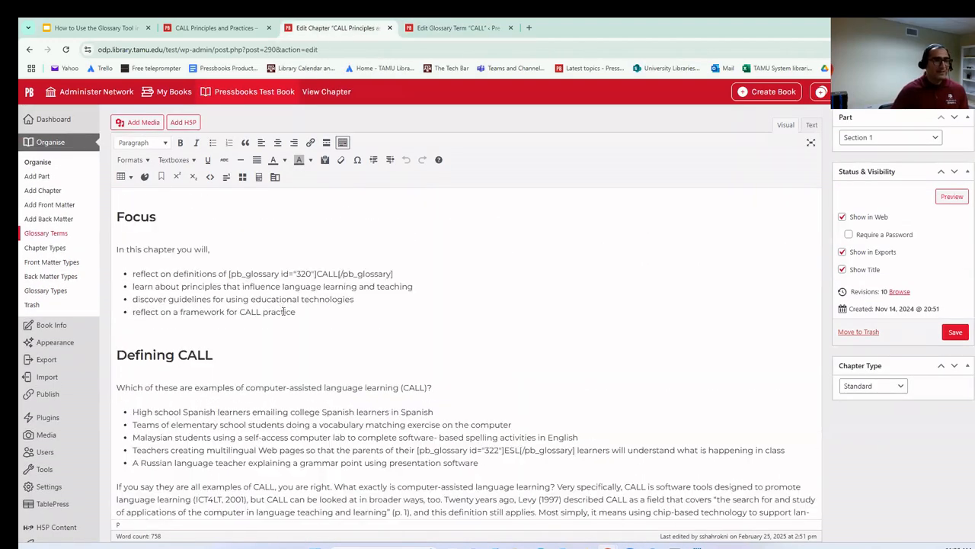
pyautogui.scroll(1, 282, 309)
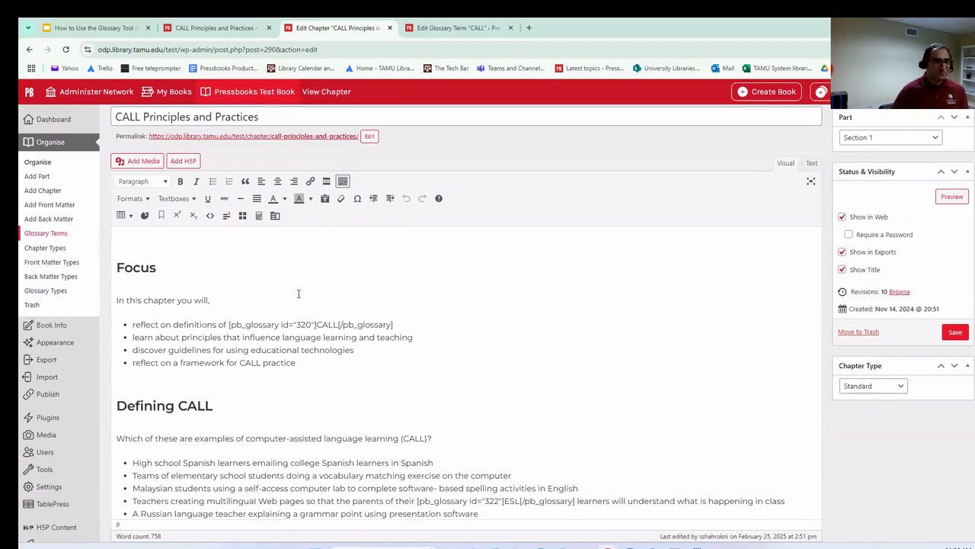
pyautogui.scroll(-1, 293, 326)
pyautogui.scroll(-4, 292, 327)
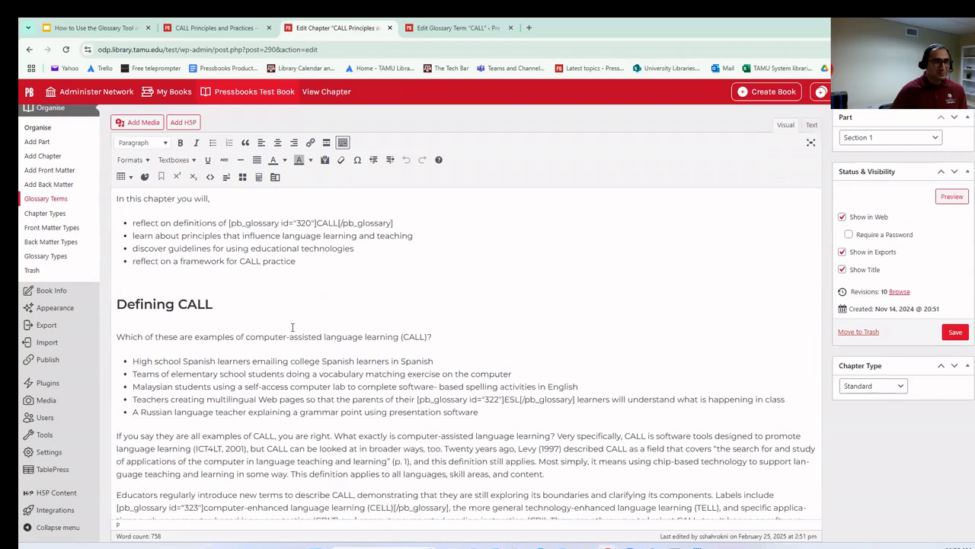
pyautogui.scroll(-4, 292, 327)
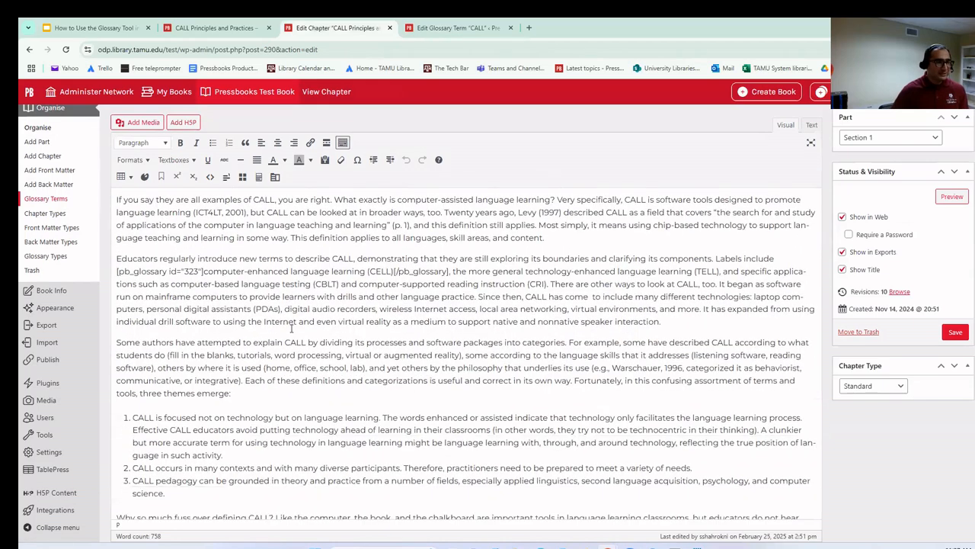
pyautogui.scroll(-1, 292, 328)
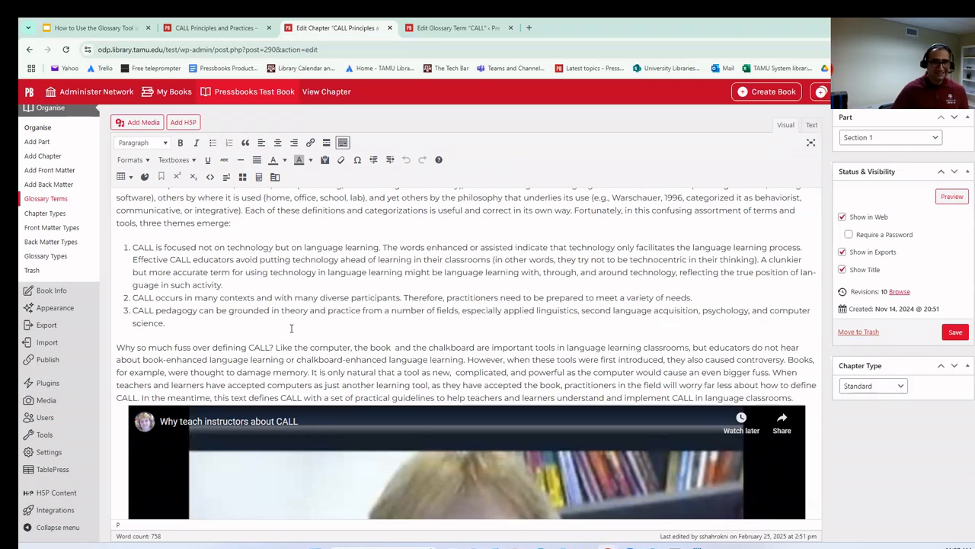
pyautogui.scroll(2, 291, 328)
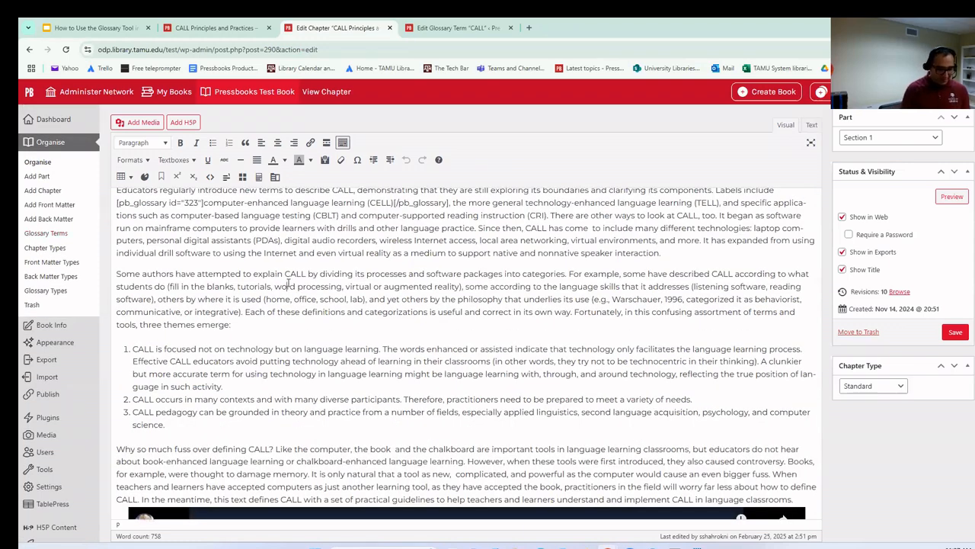
# Search the chapter page for "technology-e" to locate the technology-enhanced language learning phrase
pyautogui.hotkey('ctrl', 'f')
pyautogui.write('te')
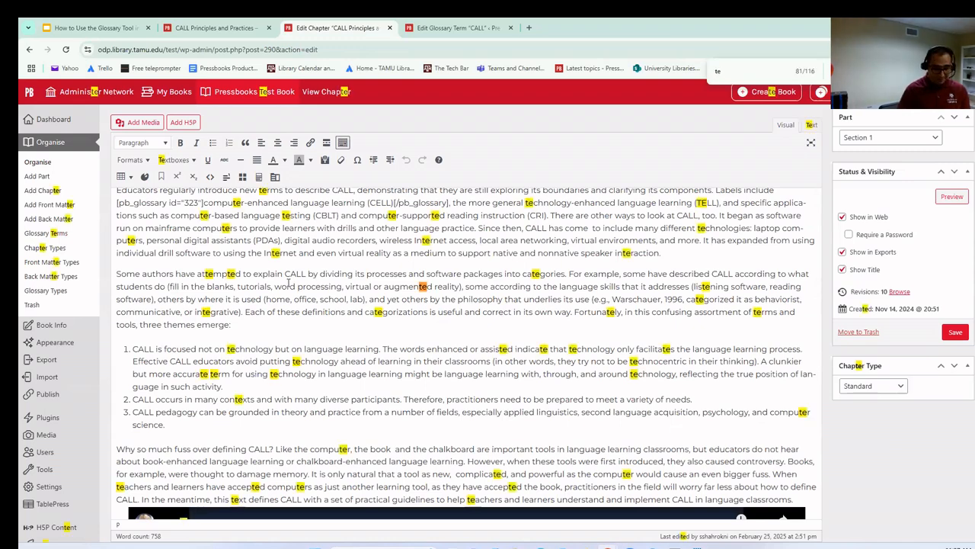
pyautogui.write('ll')
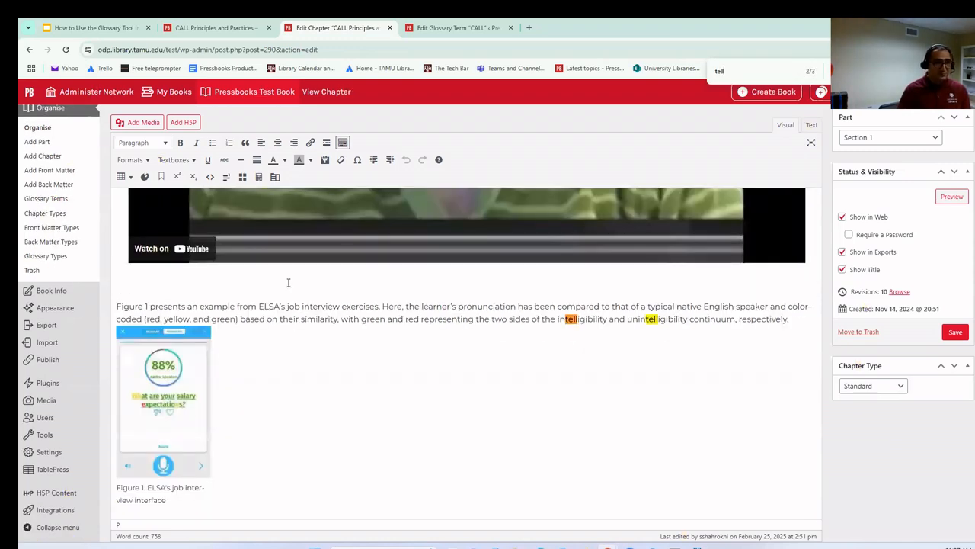
pyautogui.write('chnology')
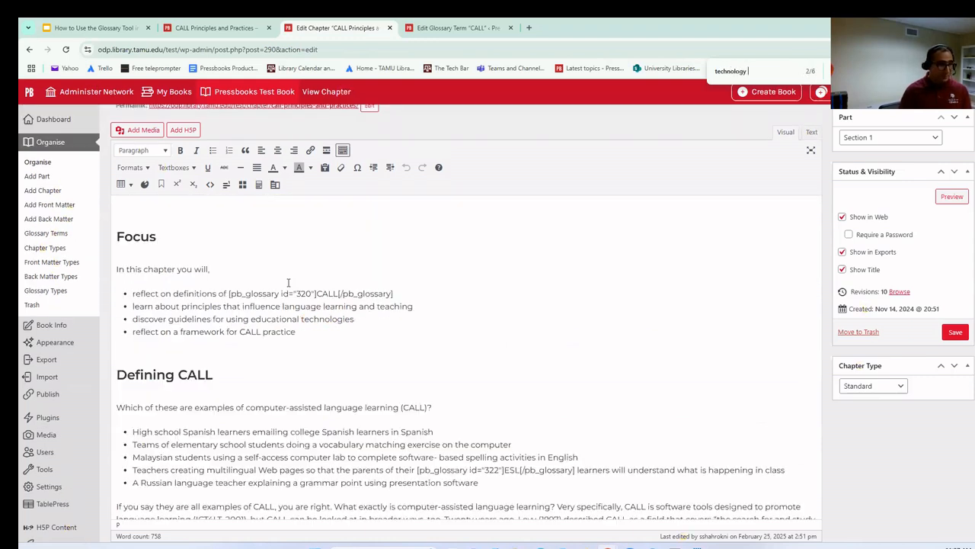
pyautogui.press('BackSpace')
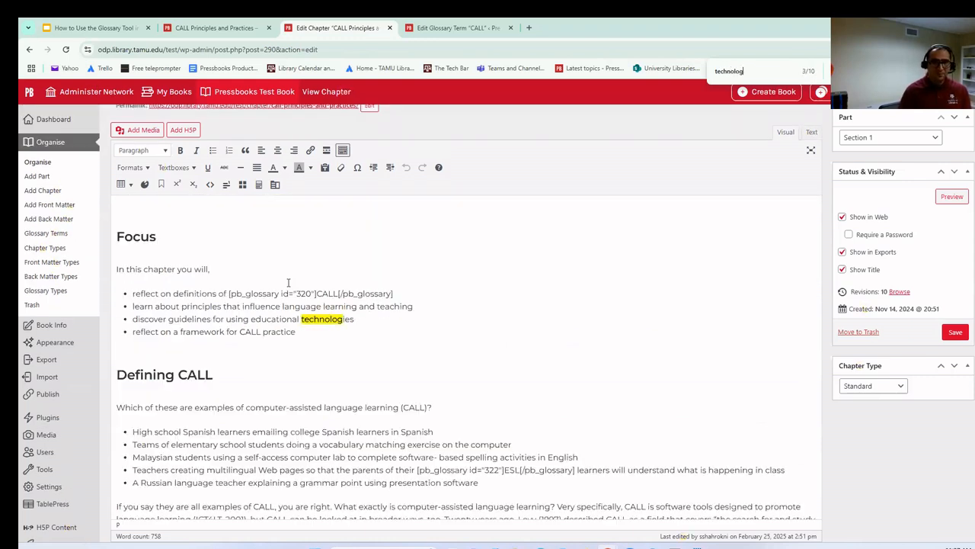
pyautogui.write('-e')
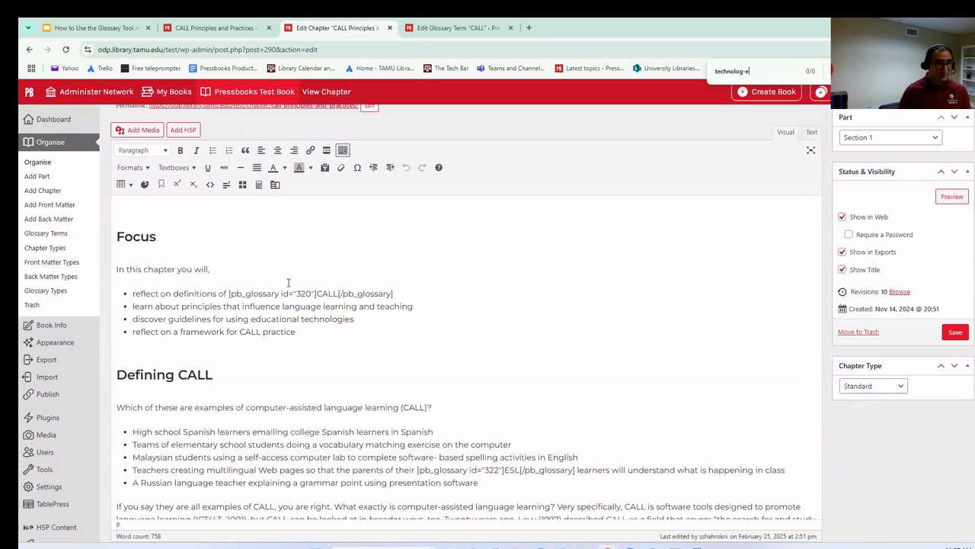
pyautogui.press('BackSpace')
pyautogui.press('BackSpace')
pyautogui.write('y-e')
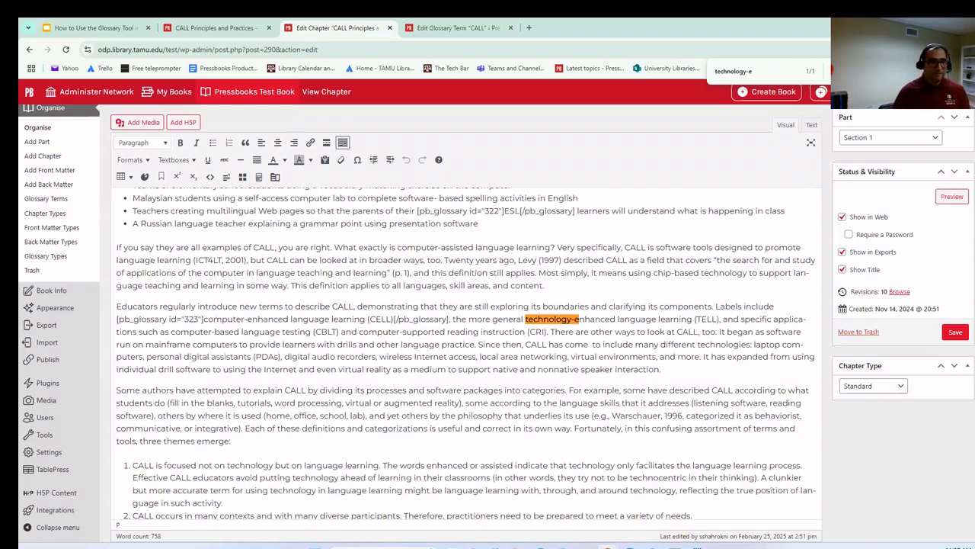
pyautogui.press('Escape')
# Start a new glossary term from the phrase "technology-enhanced language learning (TELL)", ready for its description
pyautogui.click(525, 321)
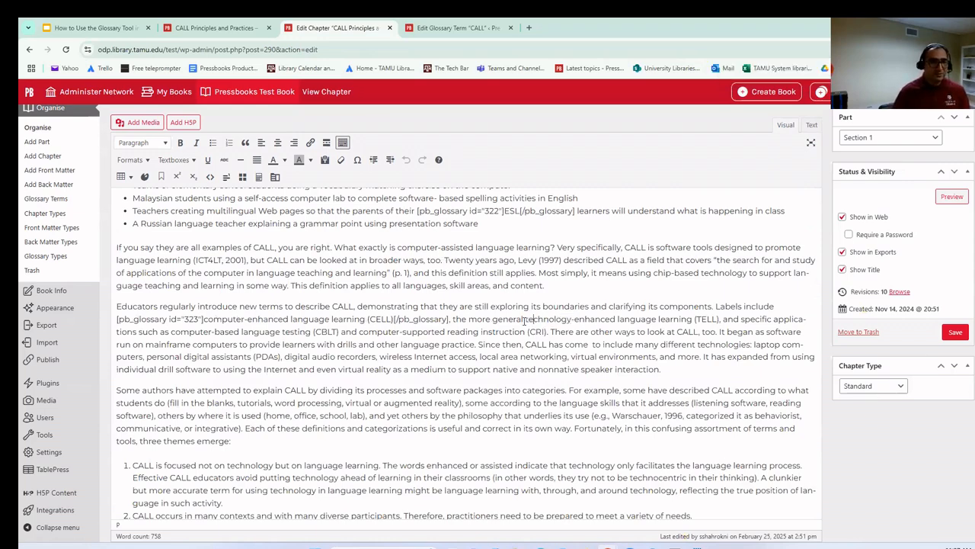
pyautogui.moveTo(526, 320); pyautogui.dragTo(719, 320)
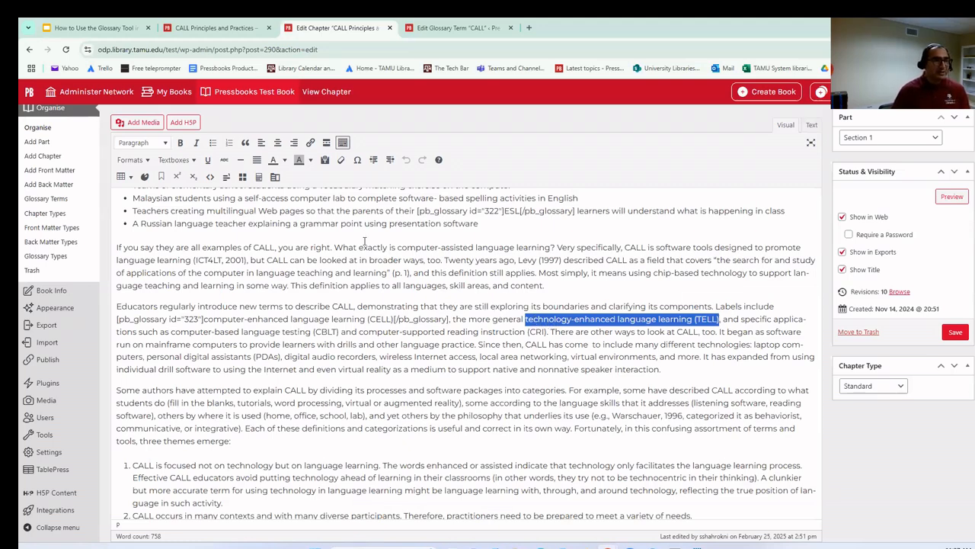
pyautogui.click(276, 177)
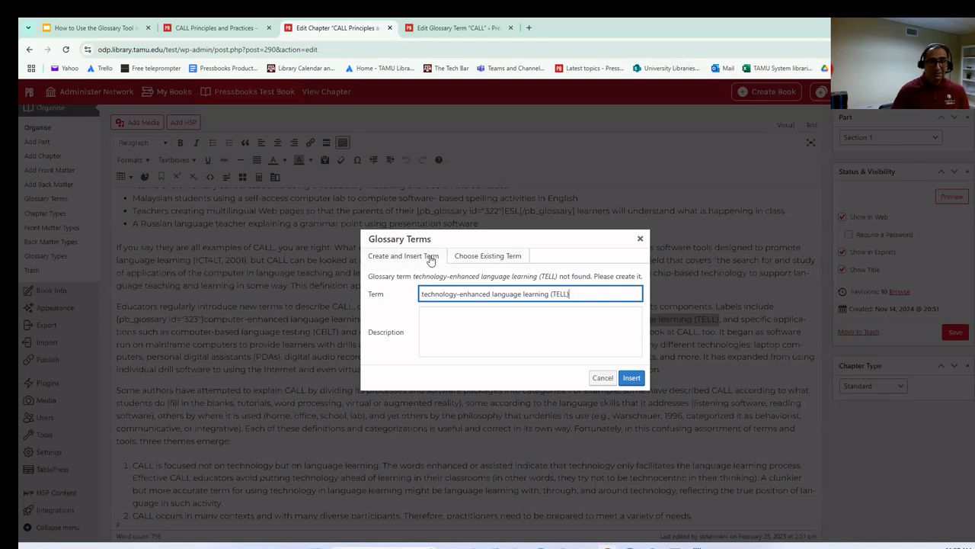
pyautogui.click(453, 326)
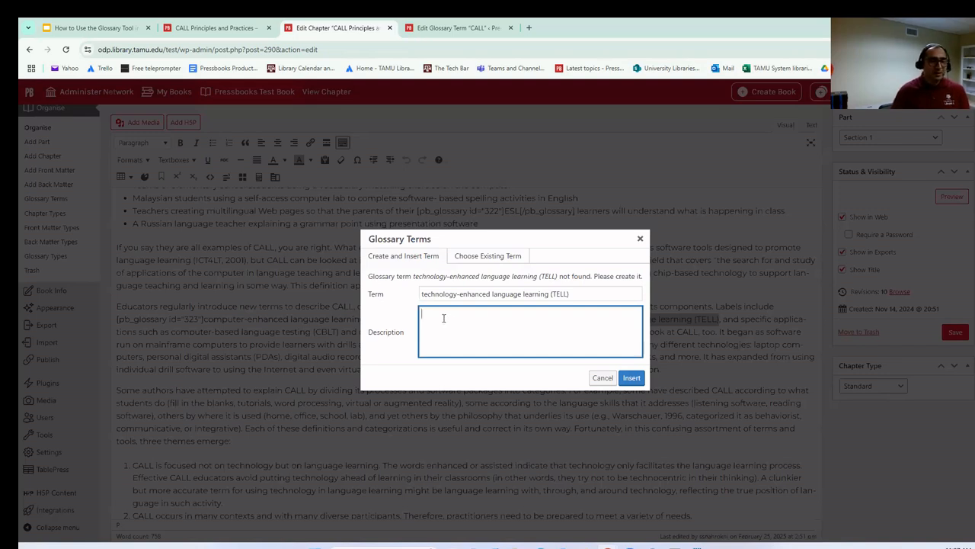
# Check the existing glossary terms available for insertion, and return to creating the new term
pyautogui.click(476, 259)
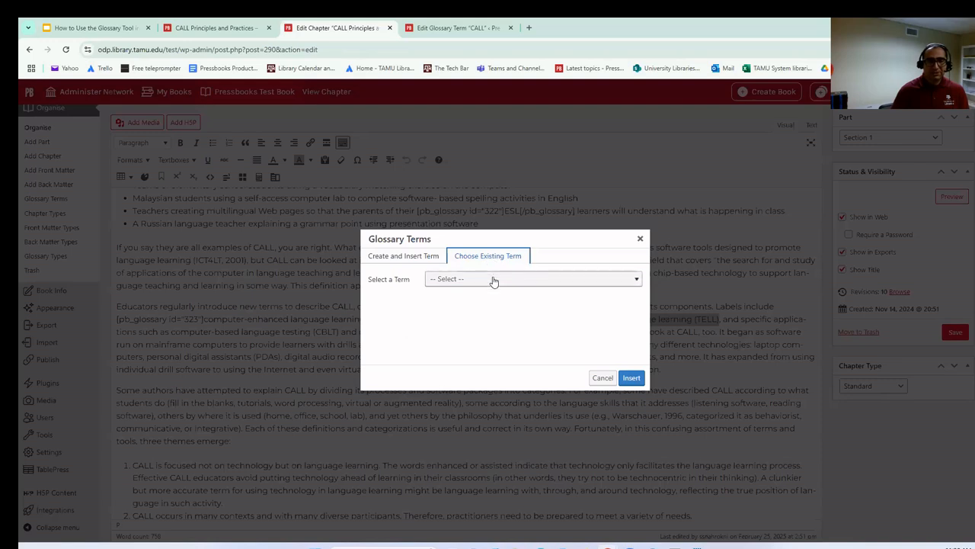
pyautogui.click(495, 279)
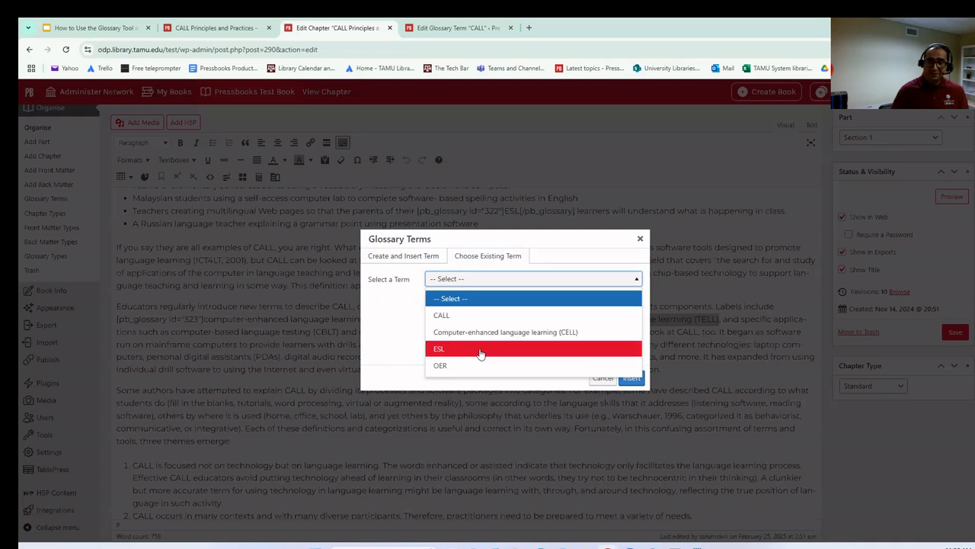
pyautogui.click(425, 259)
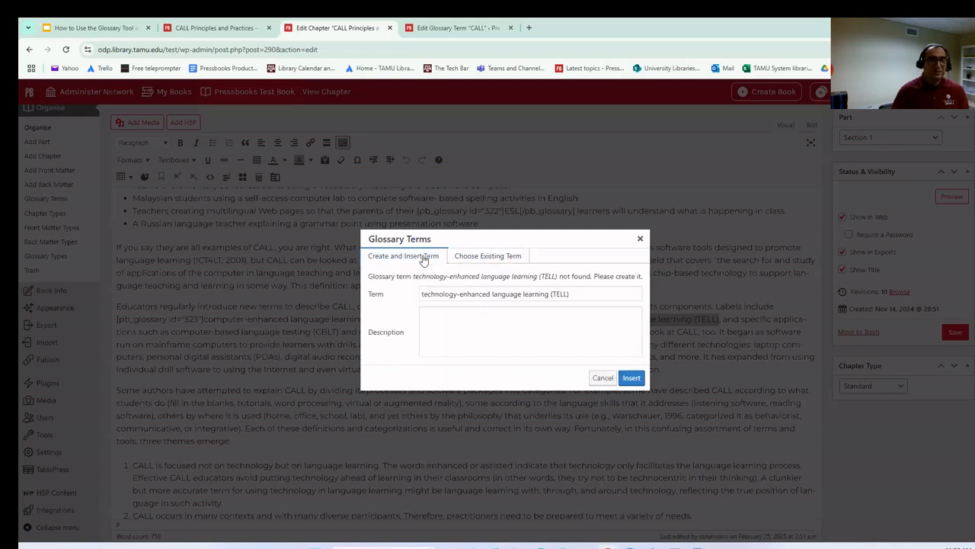
# Fill the term's description with the prepared TELL definition, the "See Enhance Language Learning With Technology" reference and its avidopenaccess.org address
pyautogui.click(453, 318)
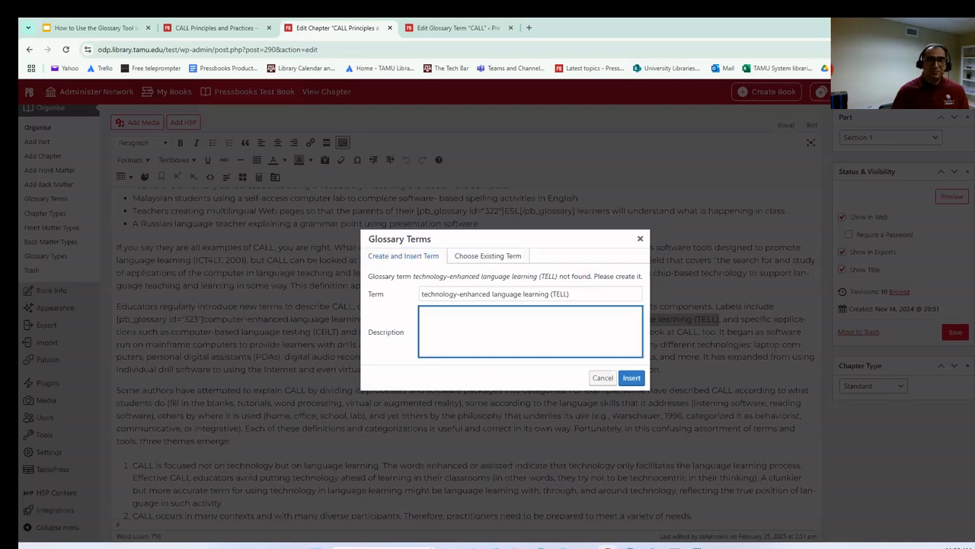
pyautogui.hotkey('alt', 'Tab')
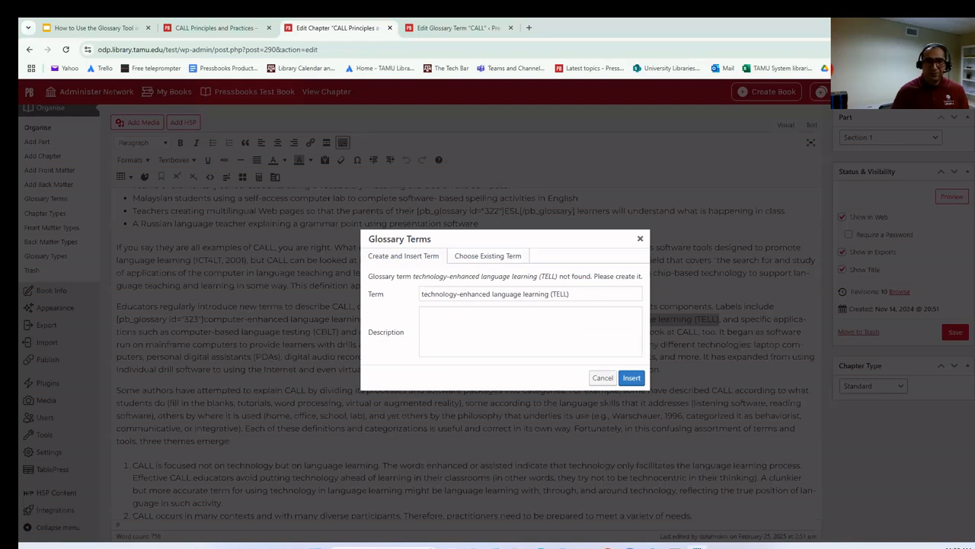
pyautogui.click(437, 326)
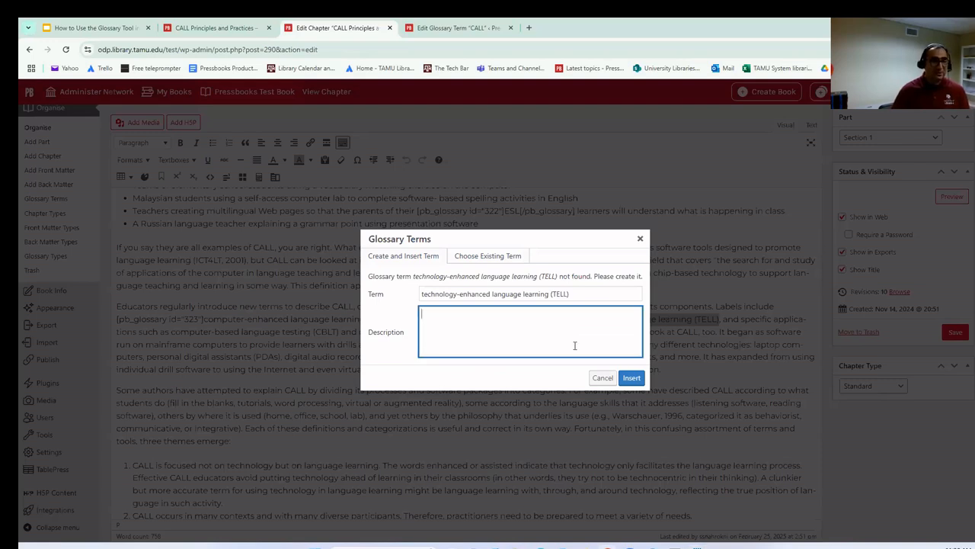
pyautogui.write('See Enhance Language Learning With Technology to learn more about TELL.  https://avidopenaccess.org/resource/enhance-language-learning-with-technology/?utm_source=chatgpt.com')
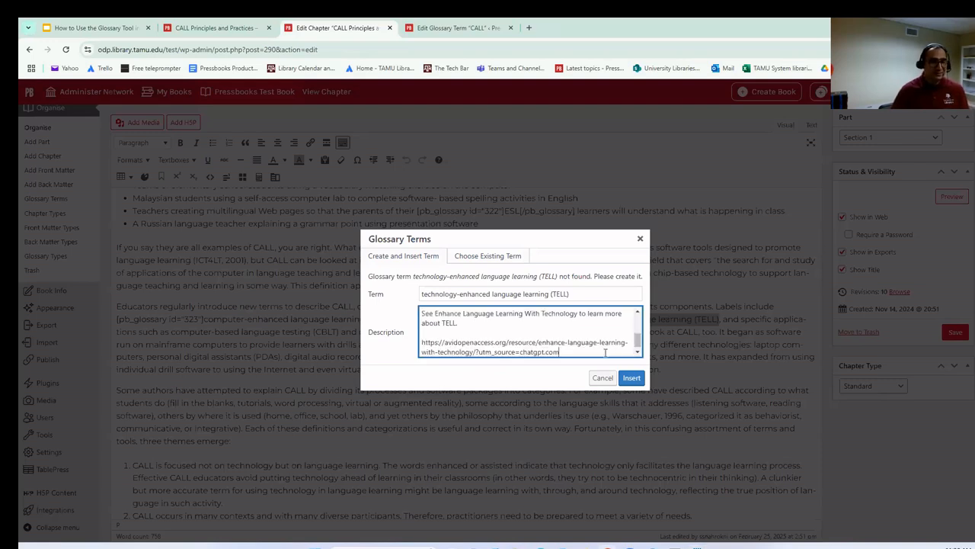
# Capitalize the first letter of the description so that it begins with "Technology-enhanced"
pyautogui.scroll(2, 597, 343)
pyautogui.scroll(1, 551, 345)
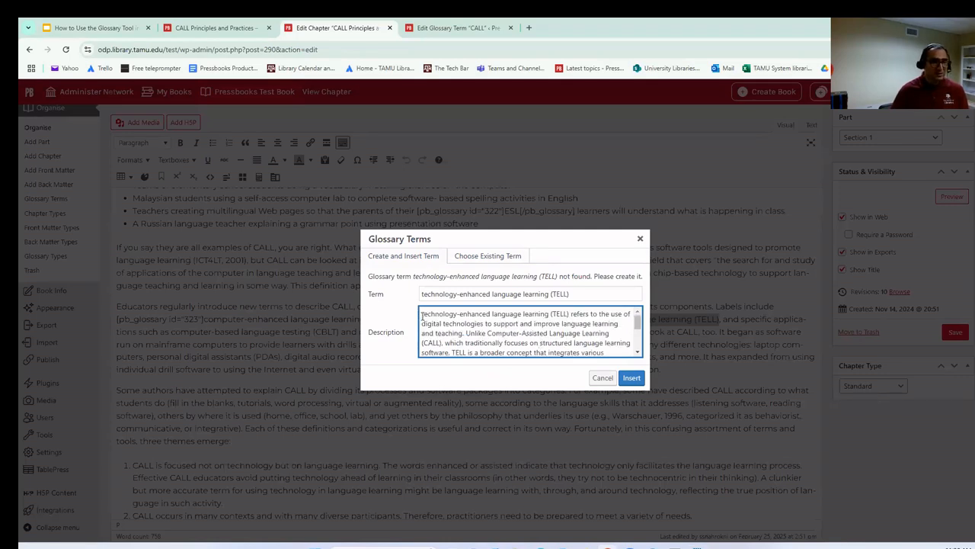
pyautogui.moveTo(421, 314); pyautogui.dragTo(424, 314)
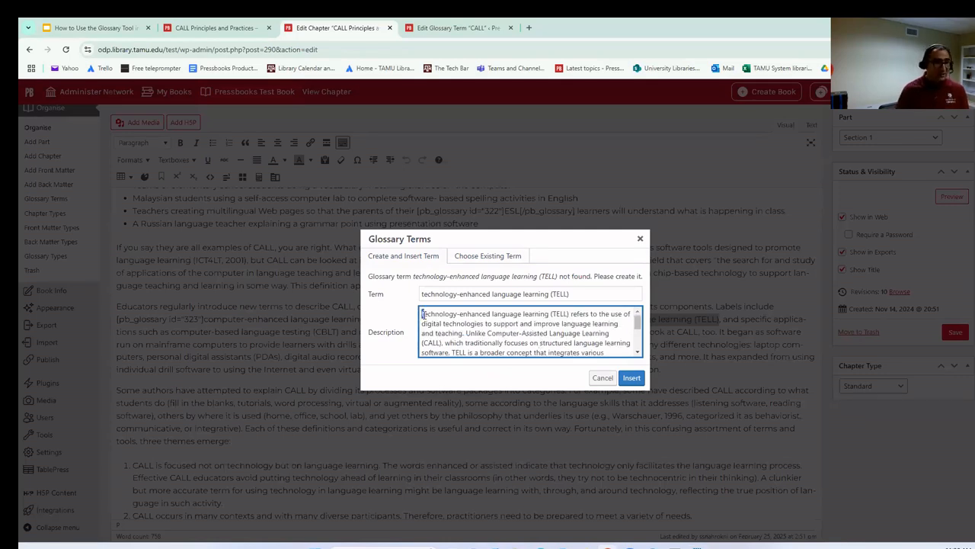
pyautogui.write('T')
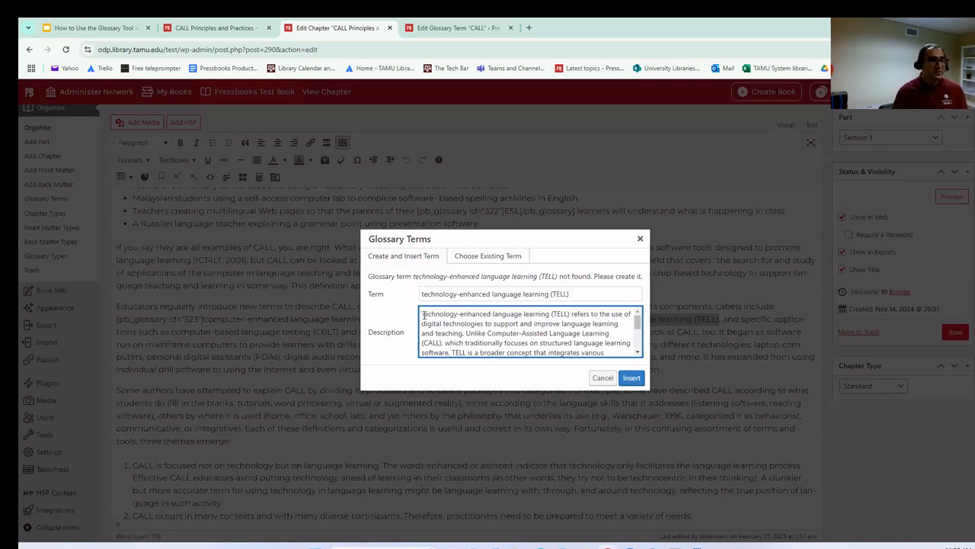
# Review the whole TELL description, from the definition to the resource reference and its web address
pyautogui.scroll(-3, 466, 323)
pyautogui.scroll(3, 473, 330)
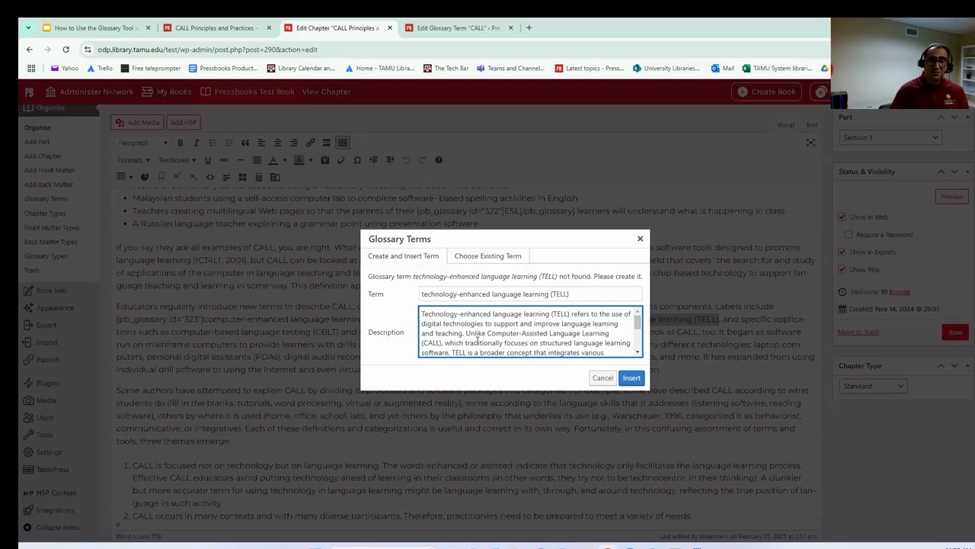
pyautogui.scroll(-3, 478, 340)
pyautogui.scroll(3, 477, 338)
pyautogui.scroll(-3, 577, 340)
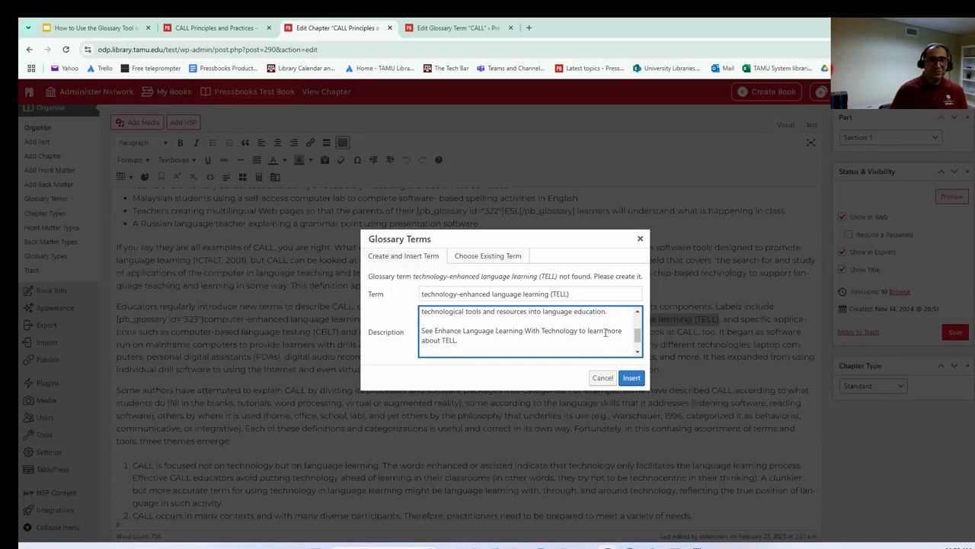
pyautogui.write('https://avidopenaccess.org/resource/enhance-language-learning-with-technology/?utm_source=chatgpt.com')
pyautogui.scroll(-1, 506, 340)
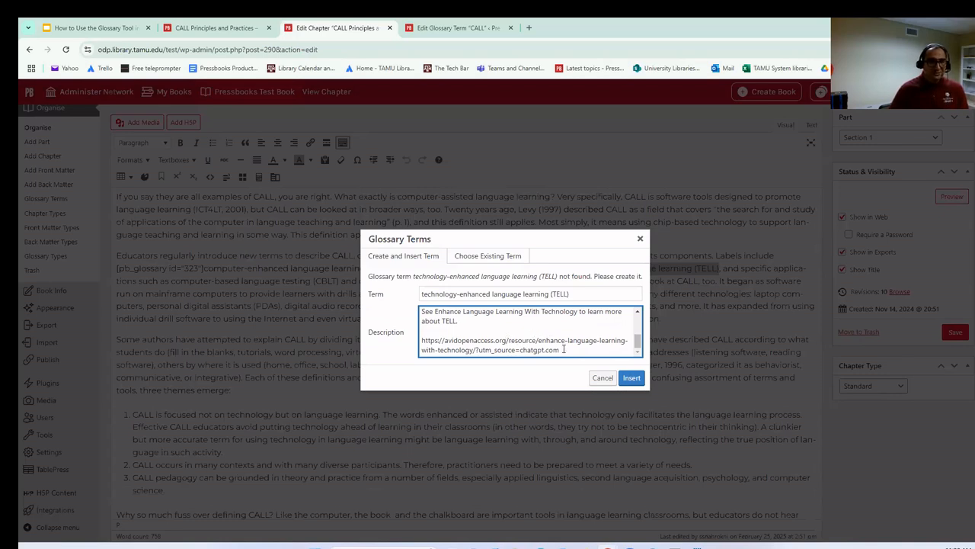
pyautogui.moveTo(562, 350); pyautogui.dragTo(423, 341)
pyautogui.scroll(1, 452, 349)
pyautogui.scroll(-1, 427, 323)
pyautogui.scroll(-1, 427, 321)
pyautogui.click(440, 320)
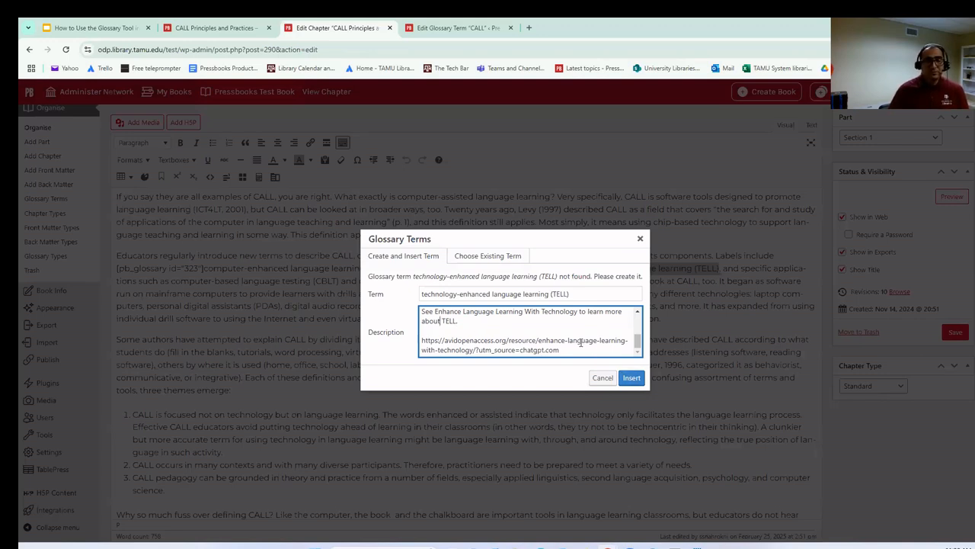
# Insert the new technology-enhanced language learning (TELL) glossary term into the chapter text
pyautogui.click(629, 378)
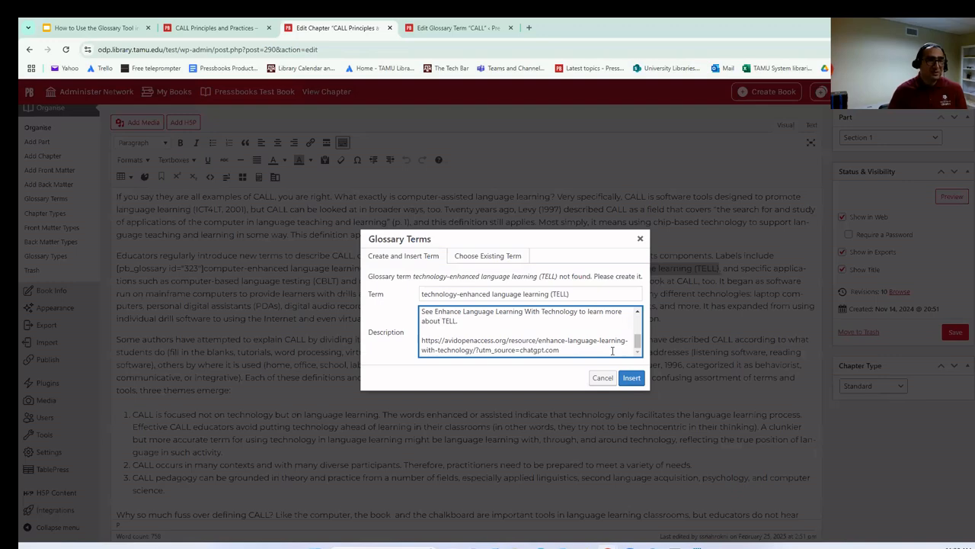
pyautogui.click(633, 378)
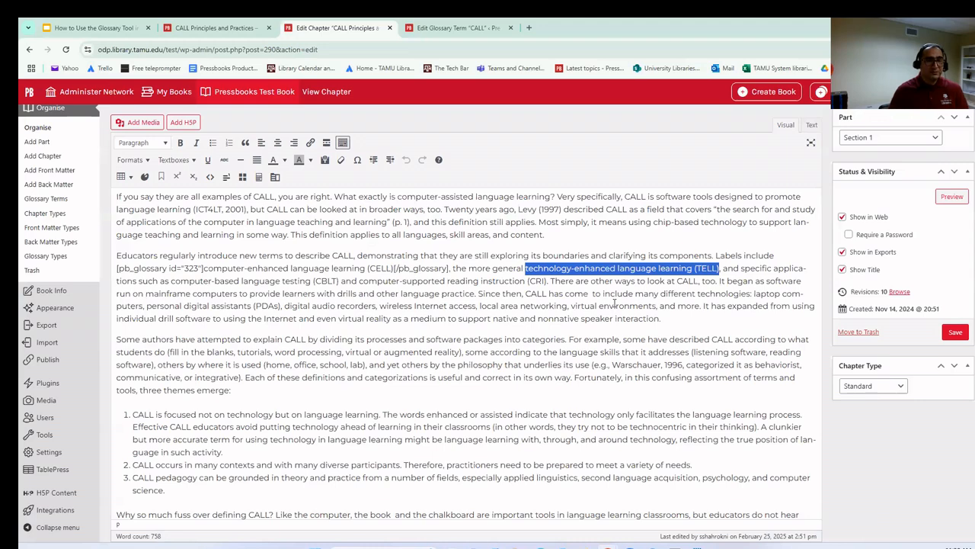
pyautogui.click(531, 269)
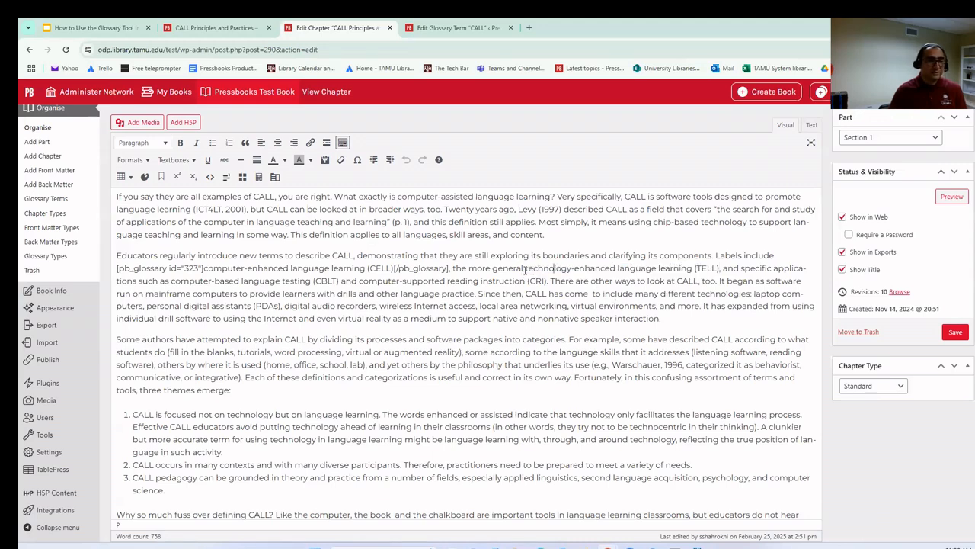
pyautogui.write('[pb_glossary id="338"]technology-enhanced language learning (TELL)[/pb_glossary]')
# Check the inserted TELL glossary shortcode against the CELL one in the paragraph, and save the chapter
pyautogui.moveTo(525, 268); pyautogui.dragTo(400, 268)
pyautogui.click(638, 269)
pyautogui.click(401, 268)
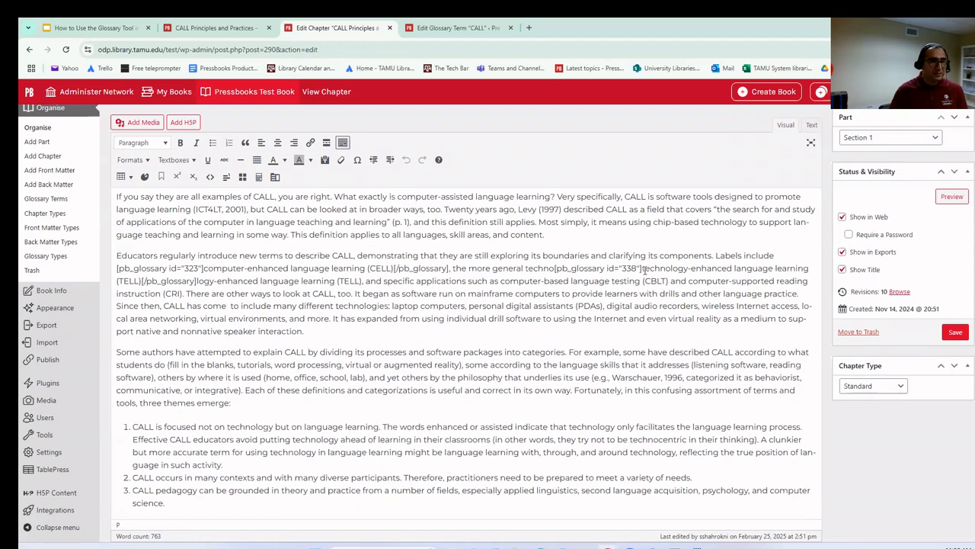
pyautogui.moveTo(555, 268); pyautogui.dragTo(198, 281)
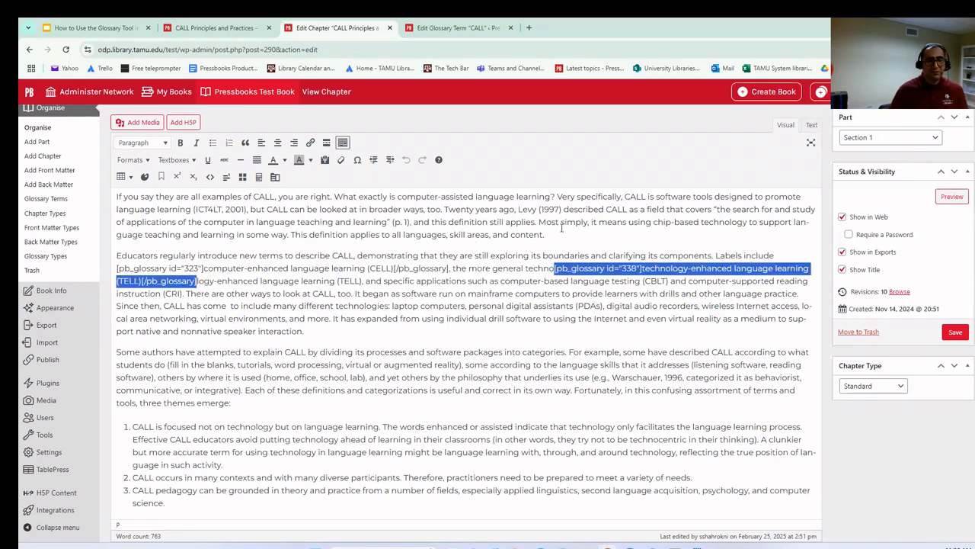
pyautogui.click(690, 271)
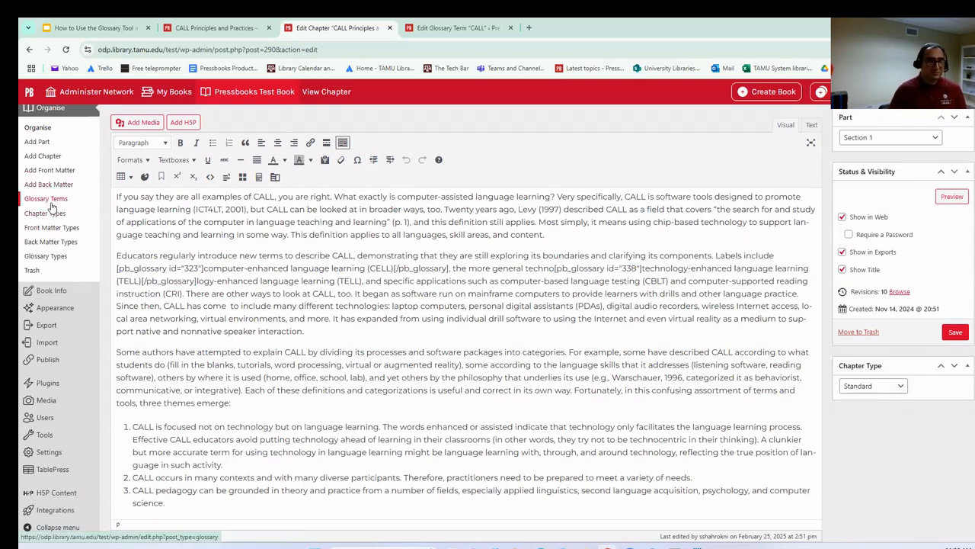
pyautogui.click(955, 333)
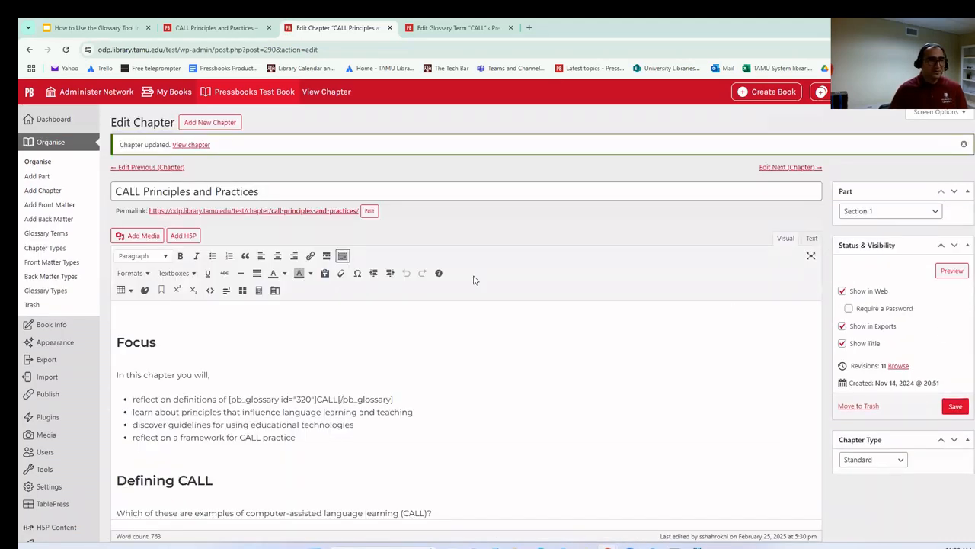
# Reload the published CALL Principles and Practices chapter and open the definition of technology-enhanced language learning (TELL)
pyautogui.click(218, 22)
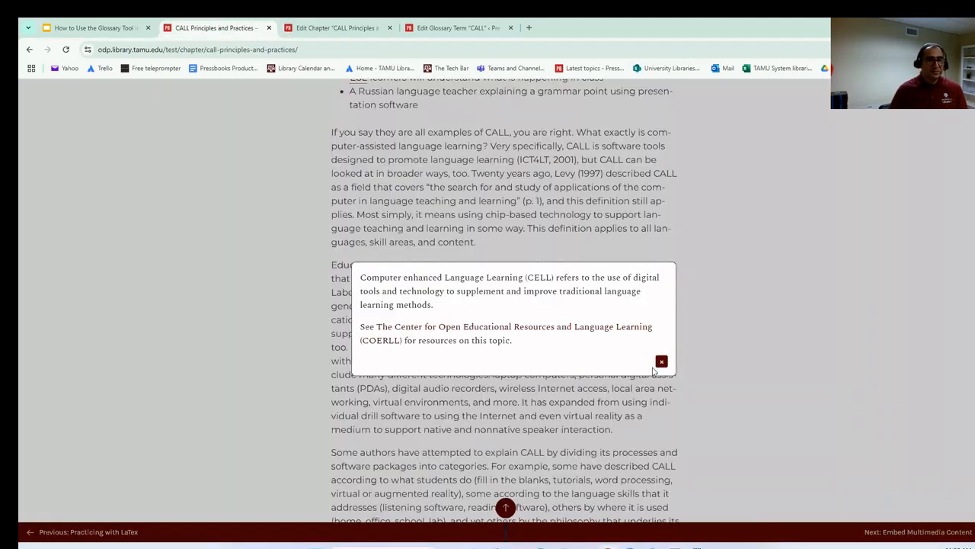
pyautogui.click(662, 362)
pyautogui.click(66, 51)
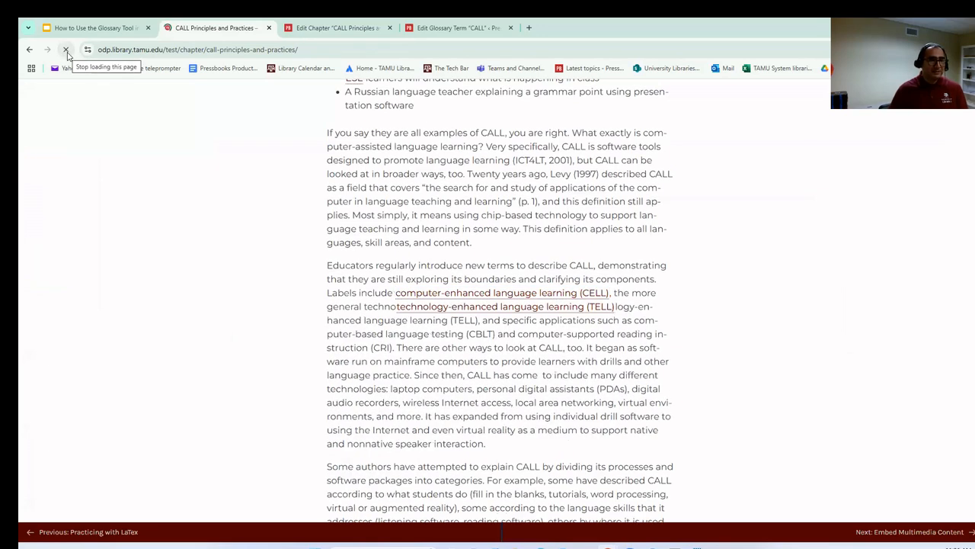
pyautogui.click(492, 311)
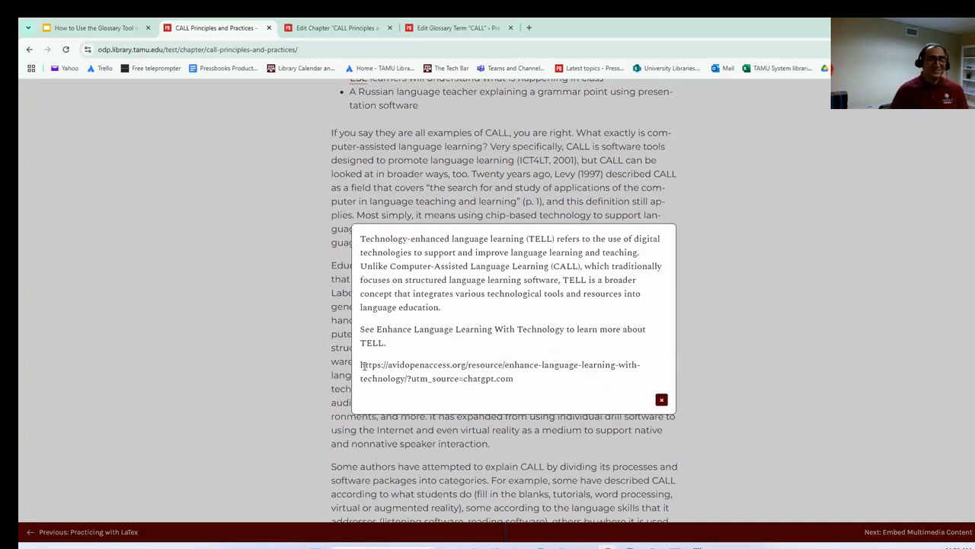
# Examine the plain web address and the resource title in the TELL definition, and close the definition
pyautogui.moveTo(513, 380); pyautogui.dragTo(360, 365)
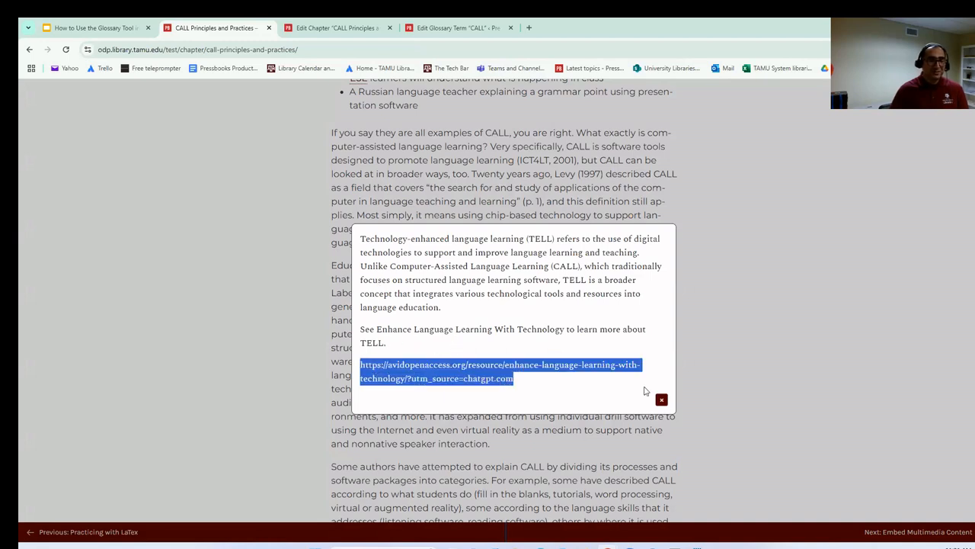
pyautogui.click(644, 389)
pyautogui.moveTo(377, 329); pyautogui.dragTo(554, 331)
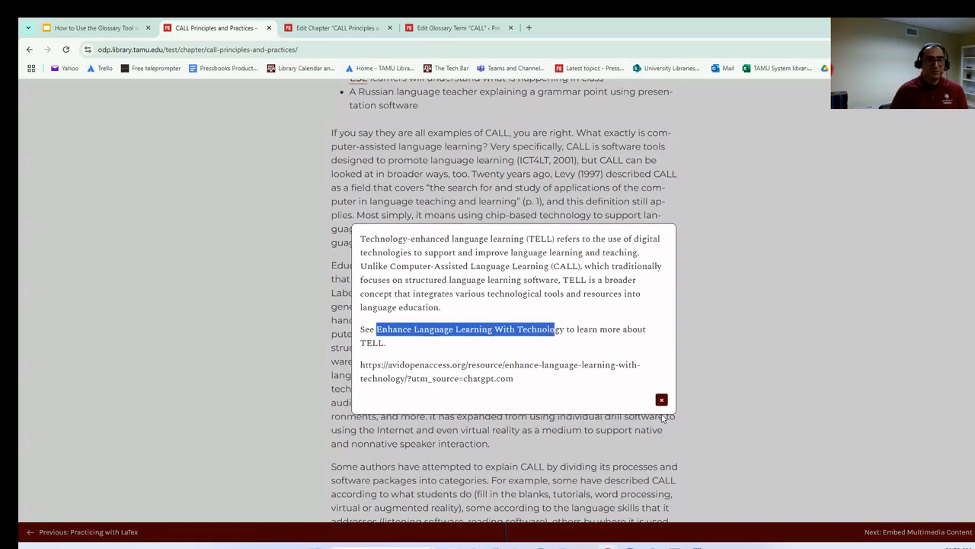
pyautogui.click(662, 400)
# Open the book's glossary terms list in a new browser tab and open the technology-enhanced language learning (TELL) term for editing
pyautogui.click(327, 26)
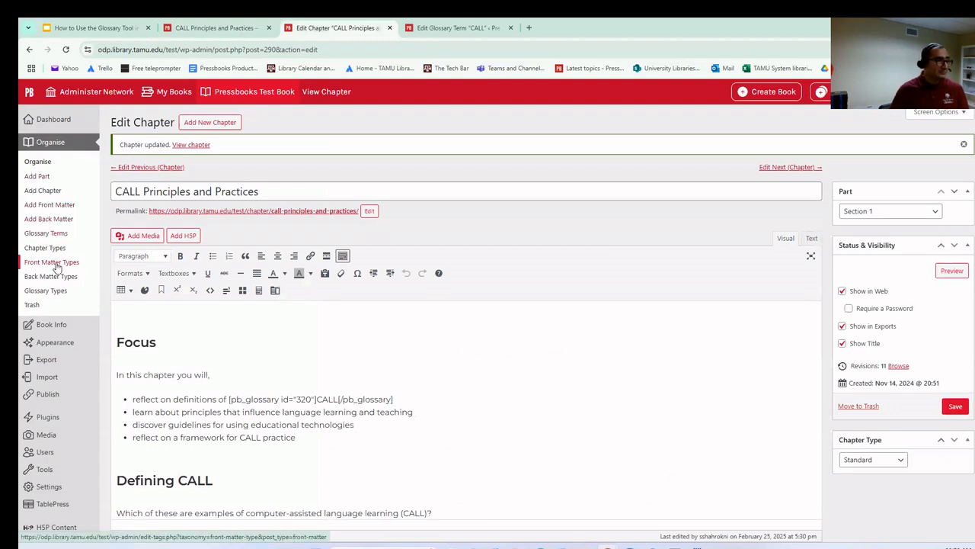
pyautogui.rightClick(52, 238)
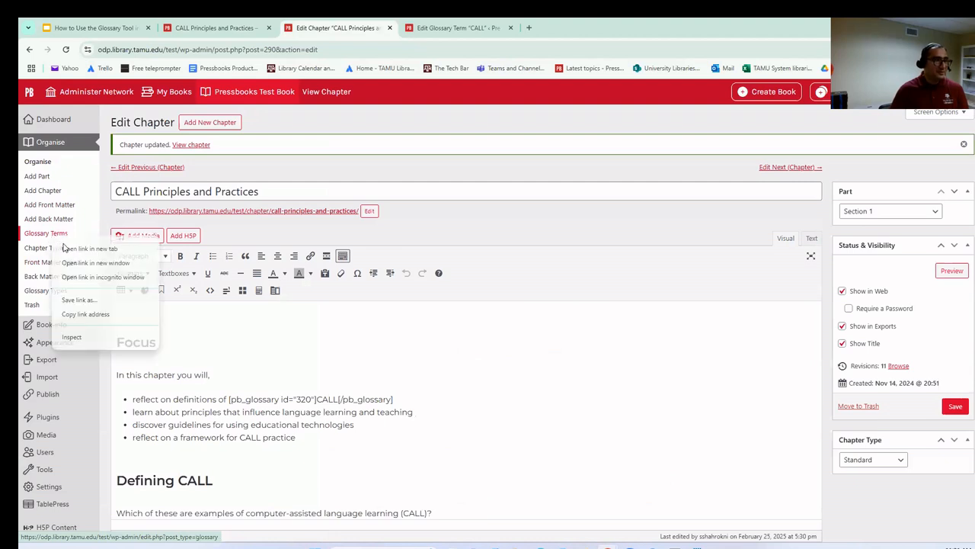
pyautogui.click(70, 245)
pyautogui.click(572, 23)
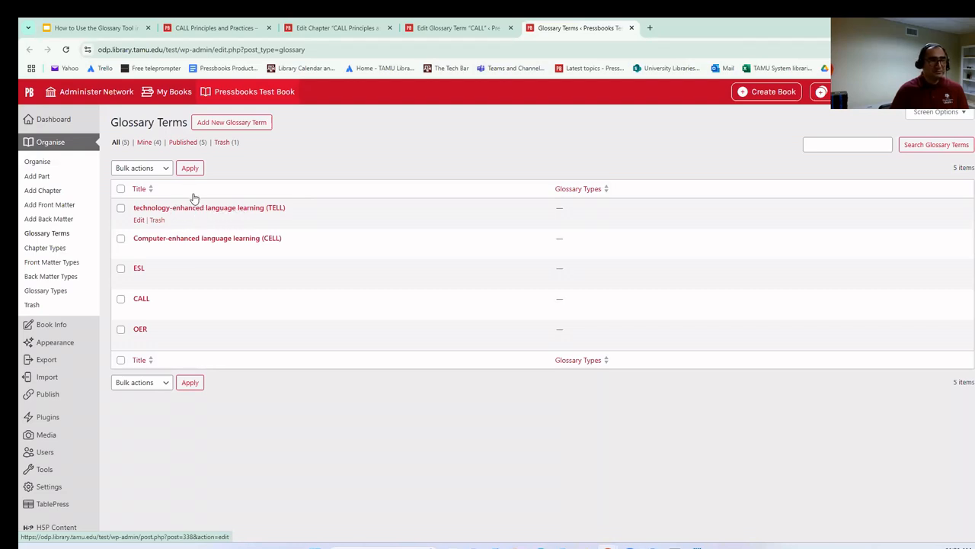
pyautogui.click(140, 221)
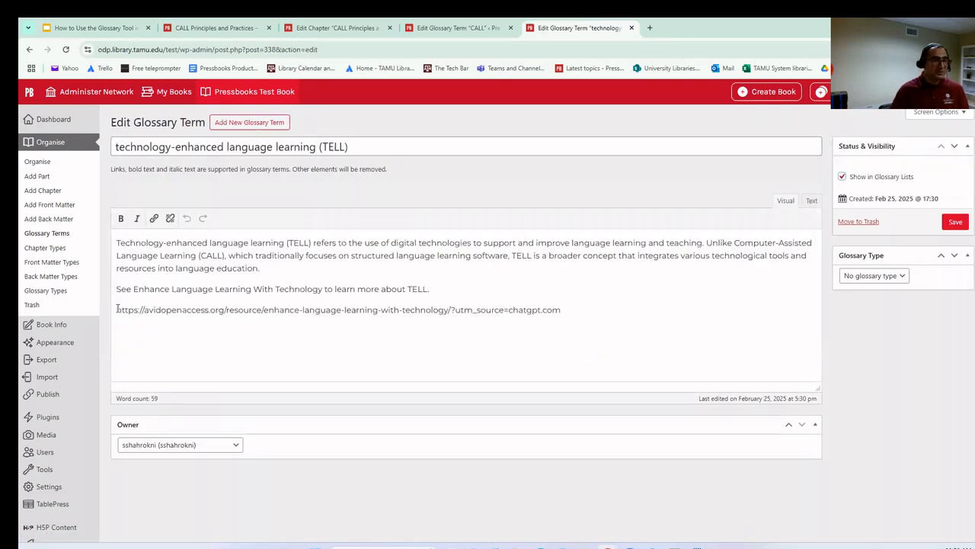
# Cut the avidopenaccess.org address without its tracking suffix from the description, and delete the rest of that line
pyautogui.moveTo(116, 309); pyautogui.dragTo(455, 311)
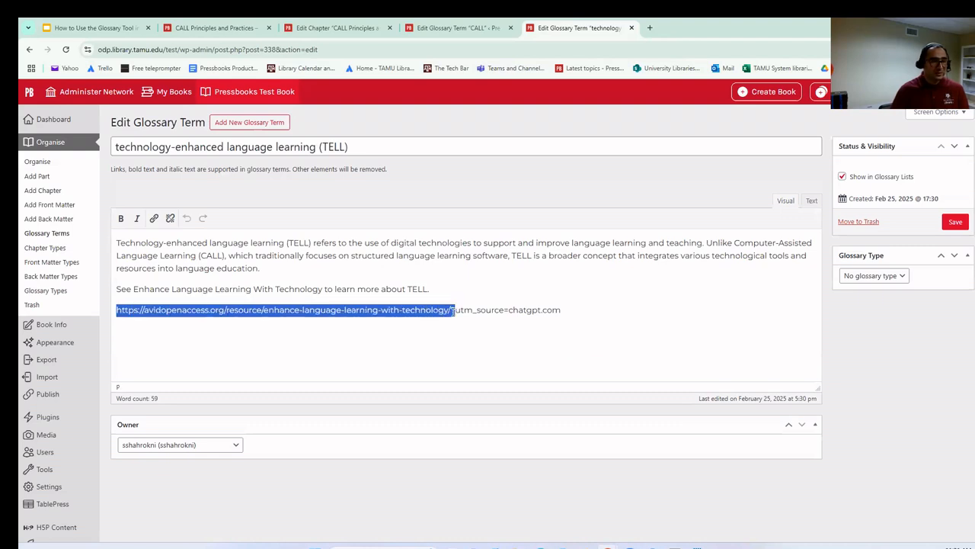
pyautogui.rightClick(449, 311)
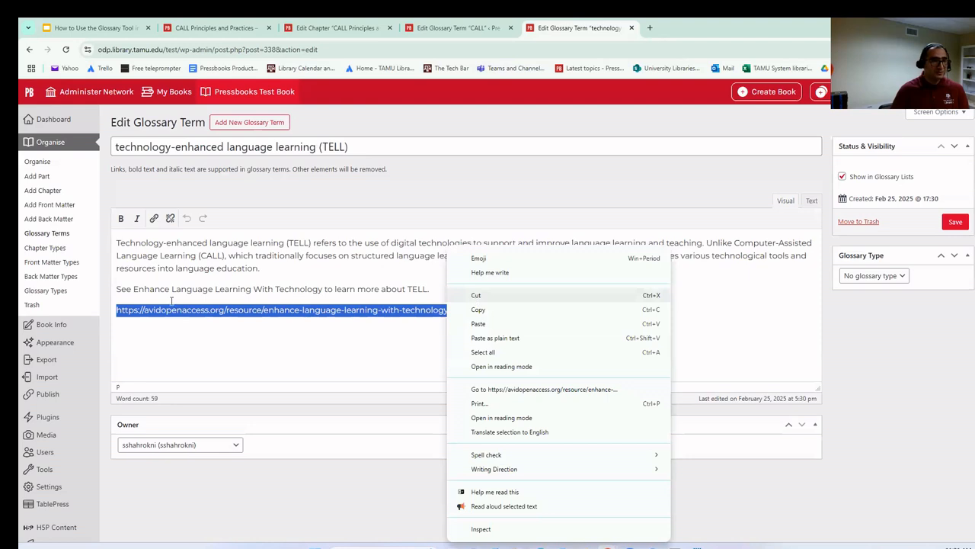
pyautogui.click(475, 295)
pyautogui.moveTo(227, 309); pyautogui.dragTo(102, 309)
pyautogui.press('BackSpace')
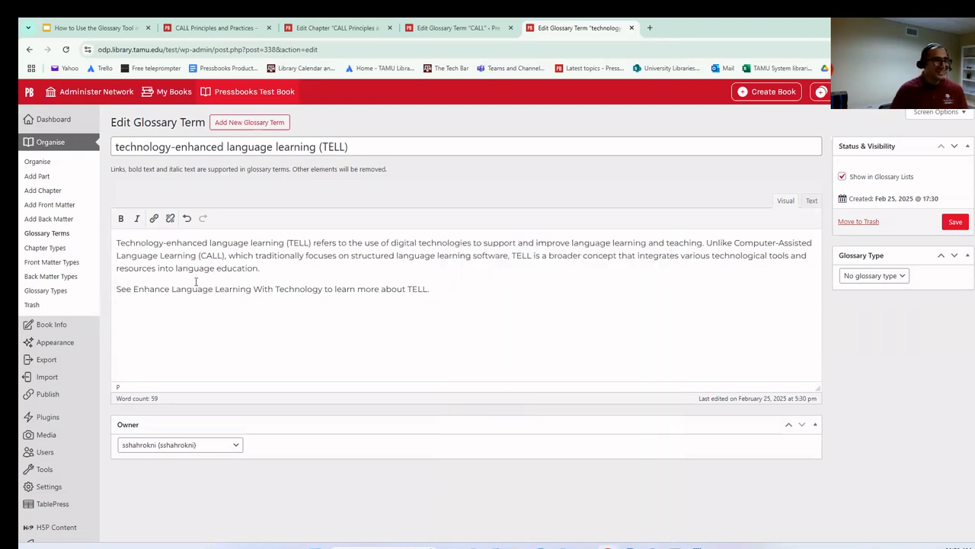
# Link the words "Enhance Language Learning With Technology" to the cut avidopenaccess.org address and save the glossary term
pyautogui.moveTo(134, 289); pyautogui.dragTo(322, 296)
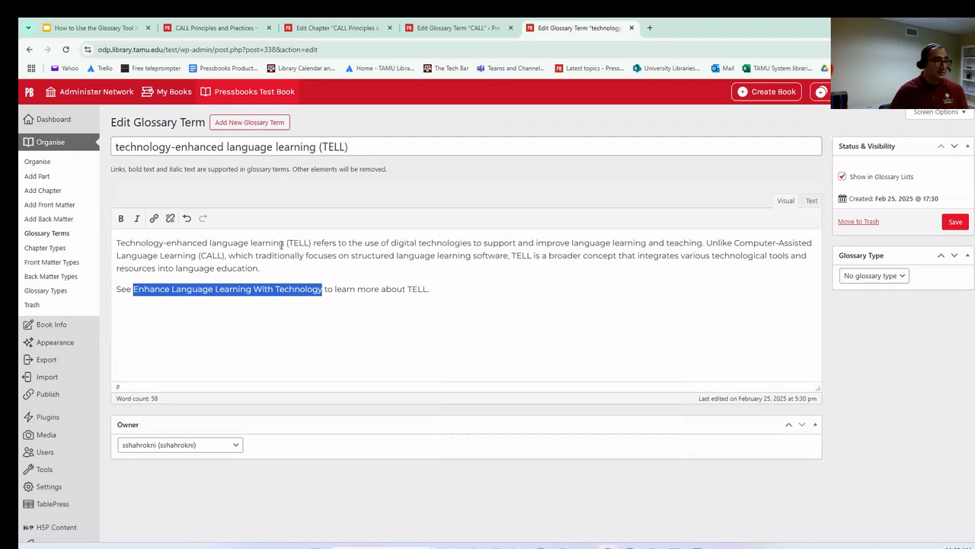
pyautogui.click(154, 218)
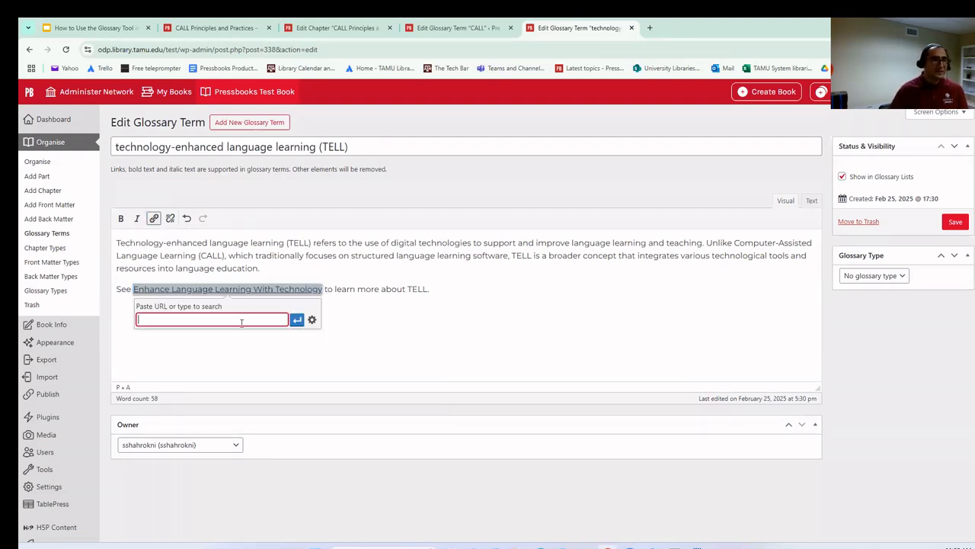
pyautogui.hotkey('ctrl', 'v')
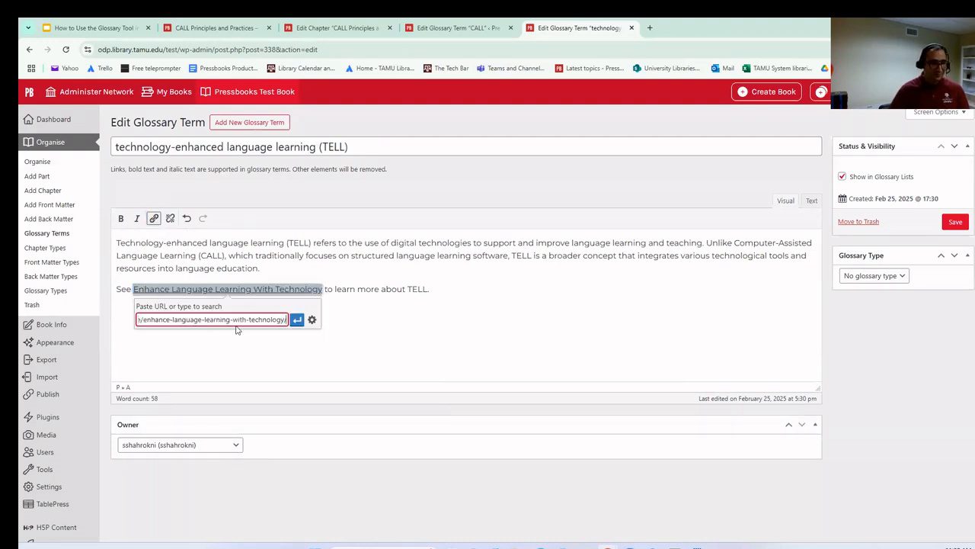
pyautogui.click(297, 319)
pyautogui.click(423, 314)
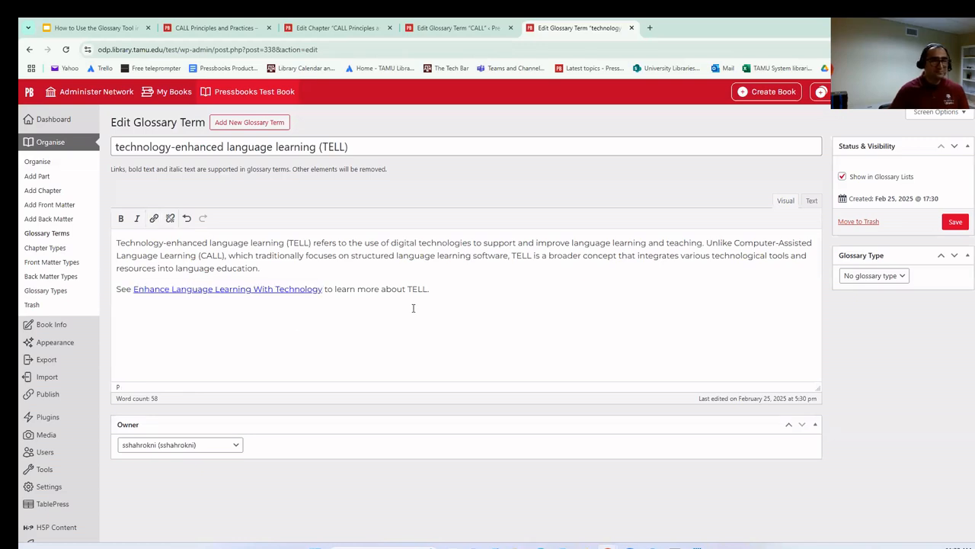
pyautogui.click(964, 227)
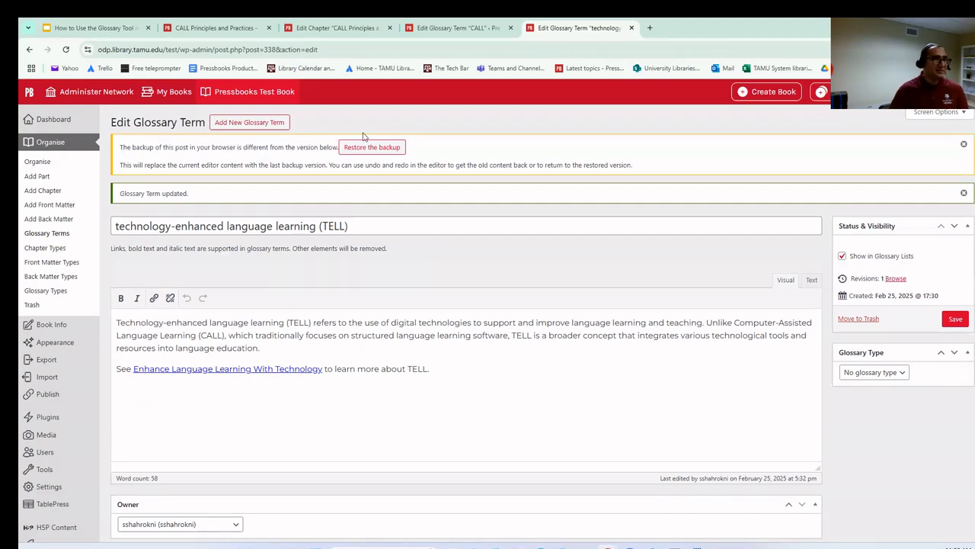
# Reload the published CALL Principles and Practices chapter and open the technology-enhanced language learning (TELL) definition to read its updated text
pyautogui.click(235, 35)
pyautogui.click(64, 53)
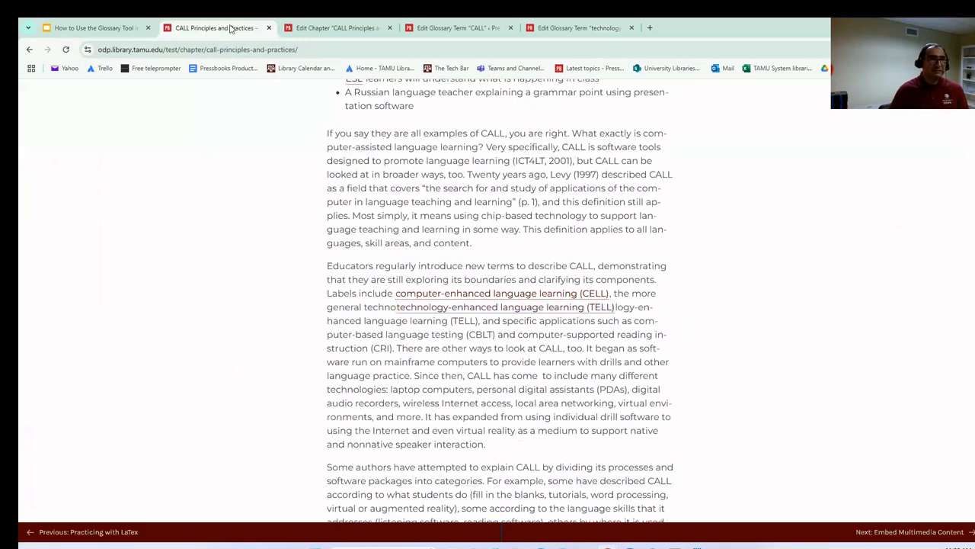
pyautogui.scroll(-1, 576, 254)
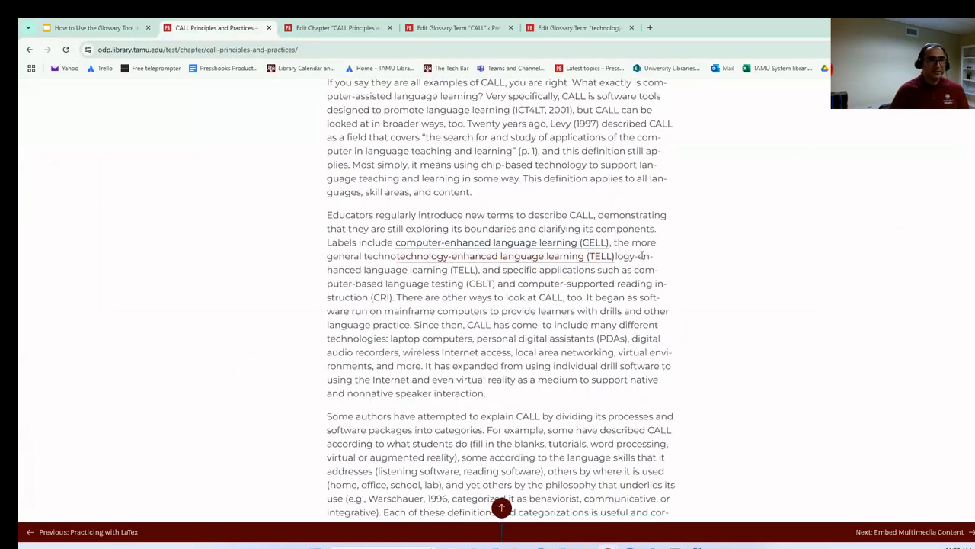
pyautogui.click(528, 259)
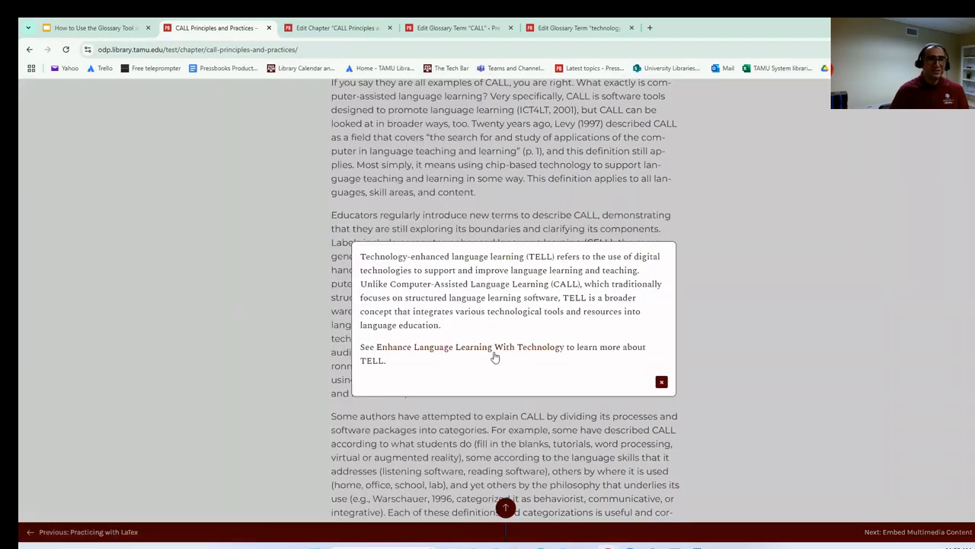
pyautogui.moveTo(361, 256); pyautogui.dragTo(454, 322)
pyautogui.click(478, 335)
# Follow the "Enhance Language Learning With Technology" link in the TELL definition and look through the linked article
pyautogui.click(438, 348)
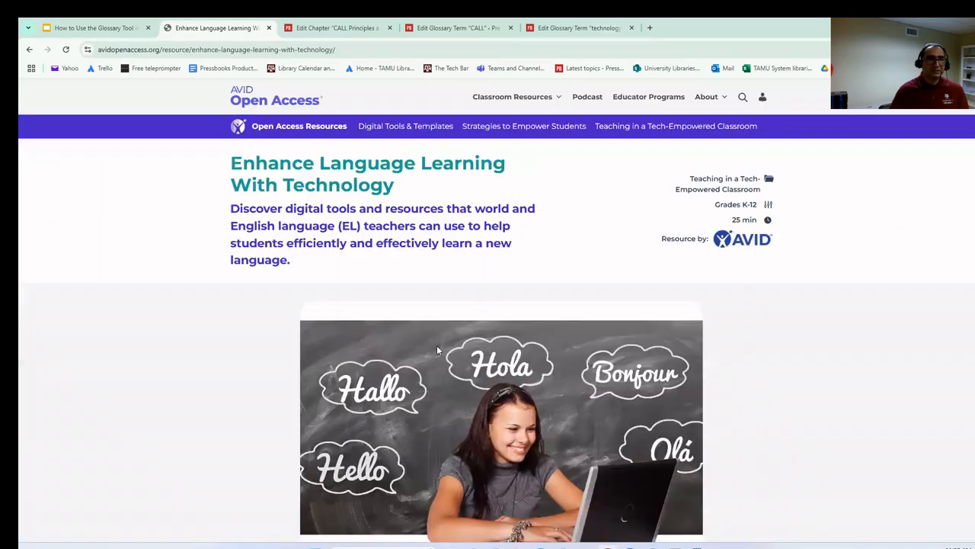
pyautogui.scroll(-2, 472, 323)
pyautogui.scroll(-10, 471, 323)
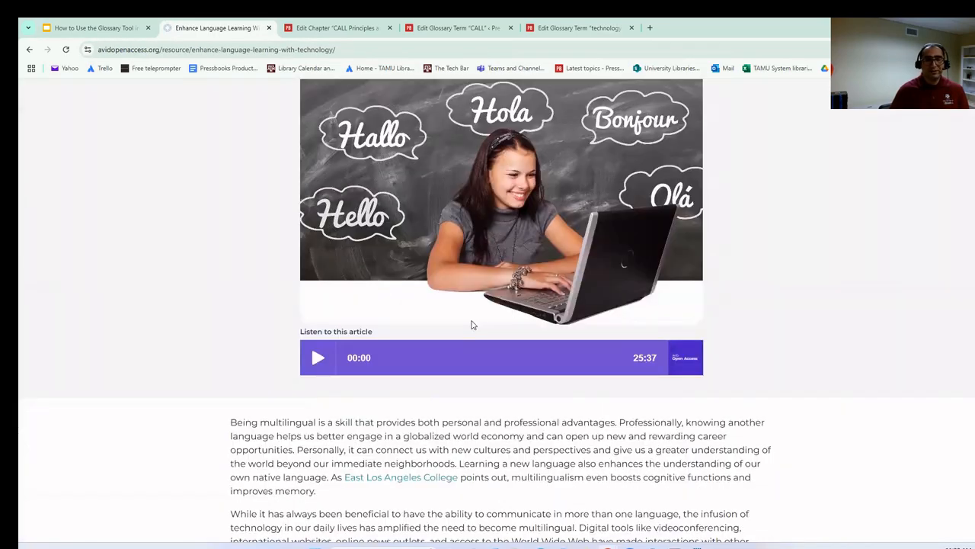
pyautogui.scroll(-2, 473, 325)
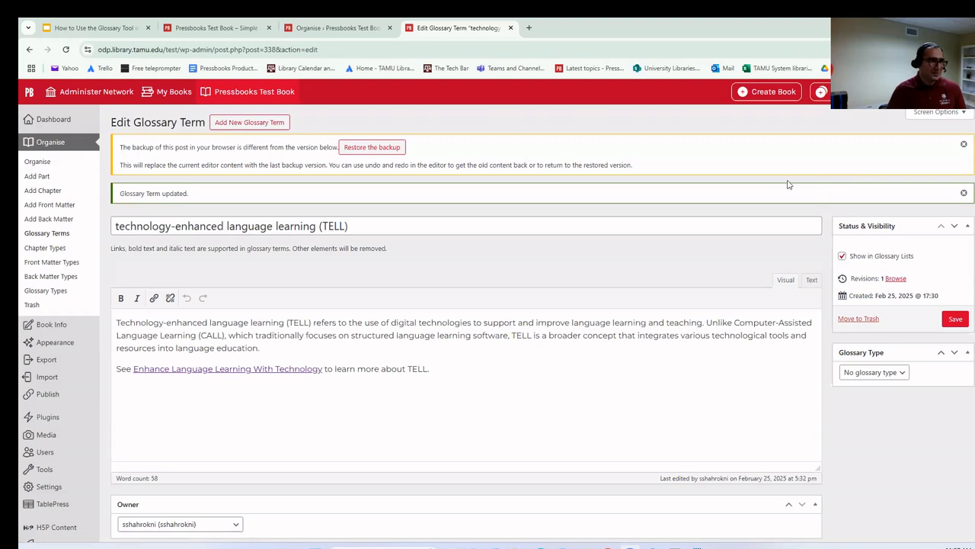
# Start a new back matter item from the Pressbooks Test Book's Organise page and title it "Glossary"
pyautogui.click(35, 164)
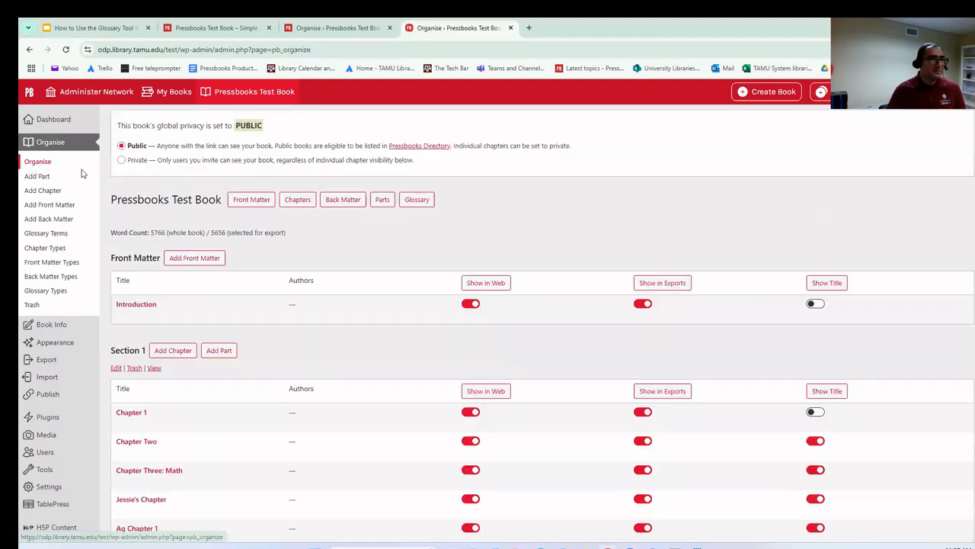
pyautogui.scroll(-5, 634, 218)
pyautogui.scroll(-6, 633, 219)
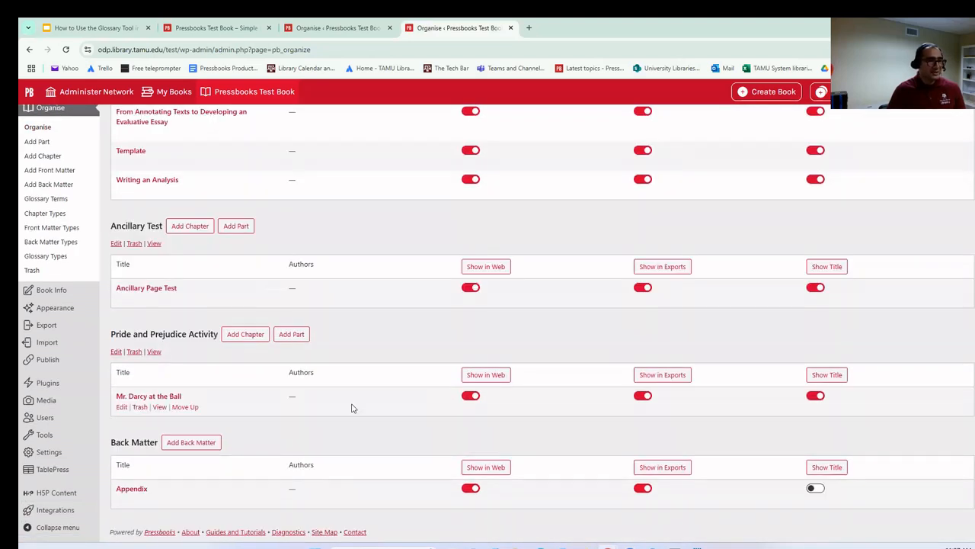
pyautogui.click(189, 445)
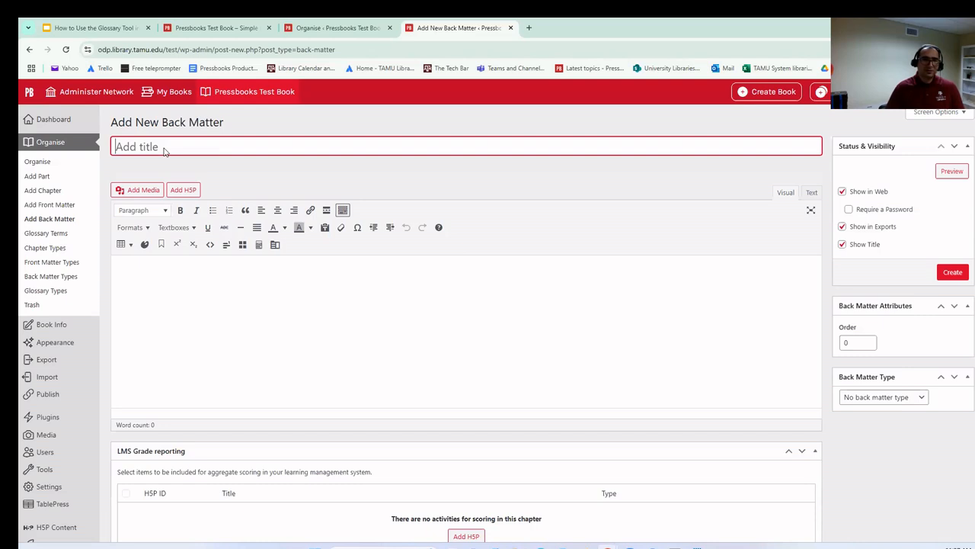
pyautogui.write('Glossary')
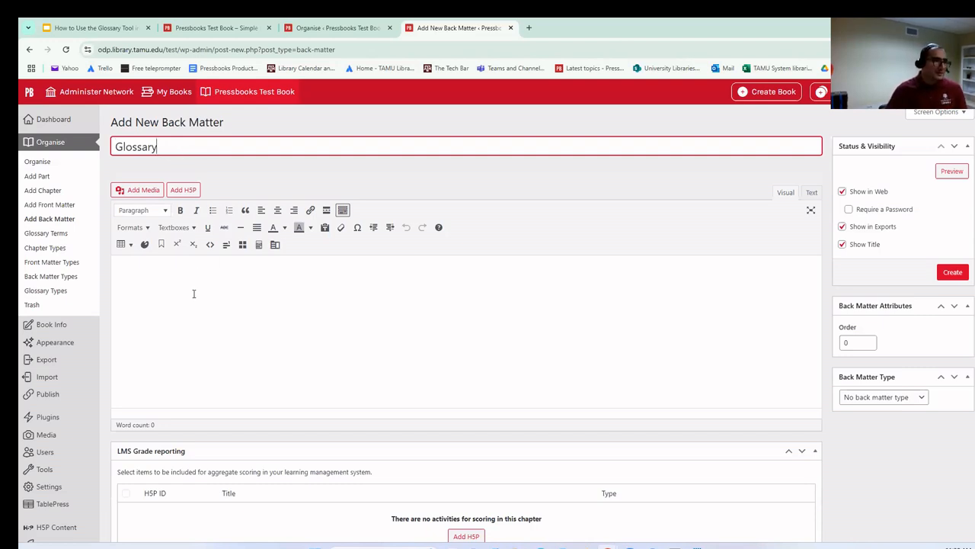
# Set the back matter type to Glossary, leave the content blank, and create the back matter
pyautogui.click(890, 402)
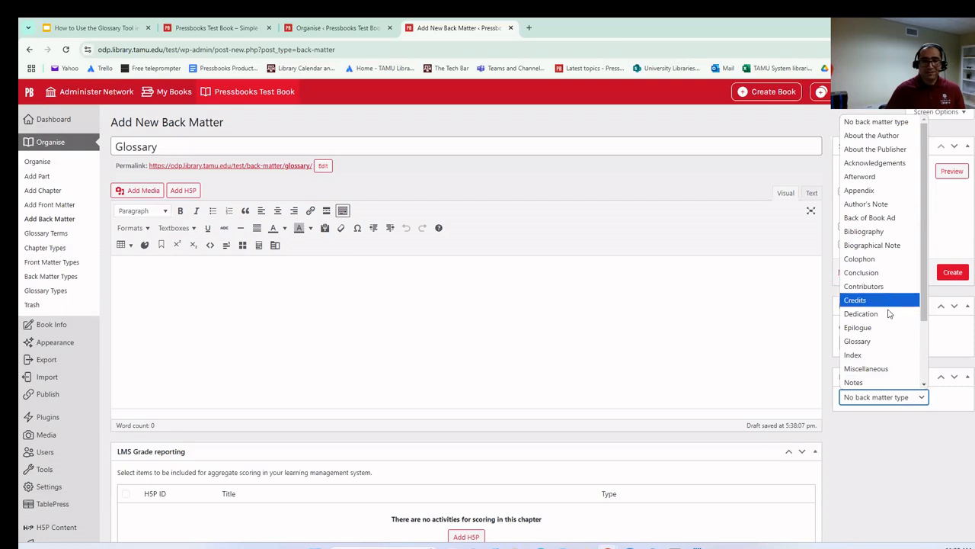
pyautogui.click(887, 340)
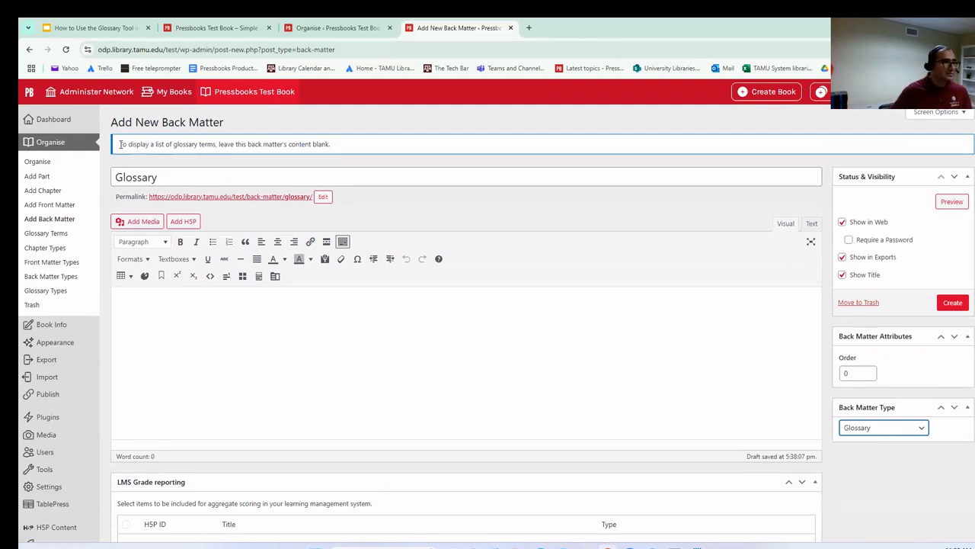
pyautogui.click(121, 144)
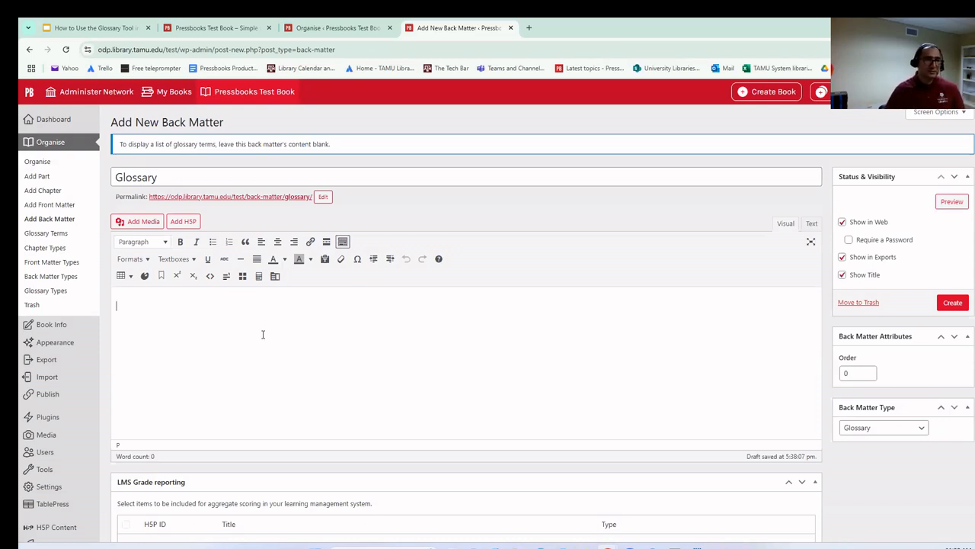
pyautogui.click(954, 303)
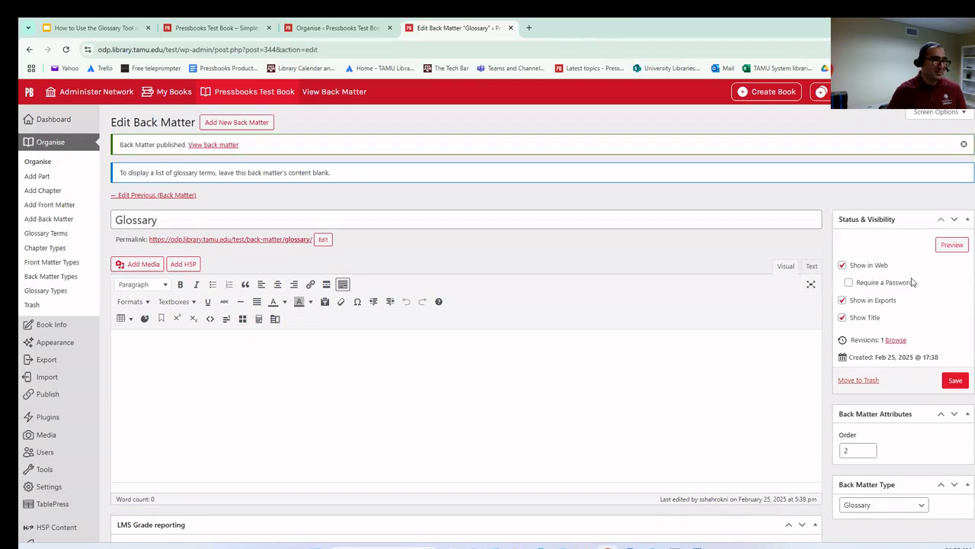
# Reload the published book's home page, open the Glossary from its contents, and review the listed terms
pyautogui.click(216, 28)
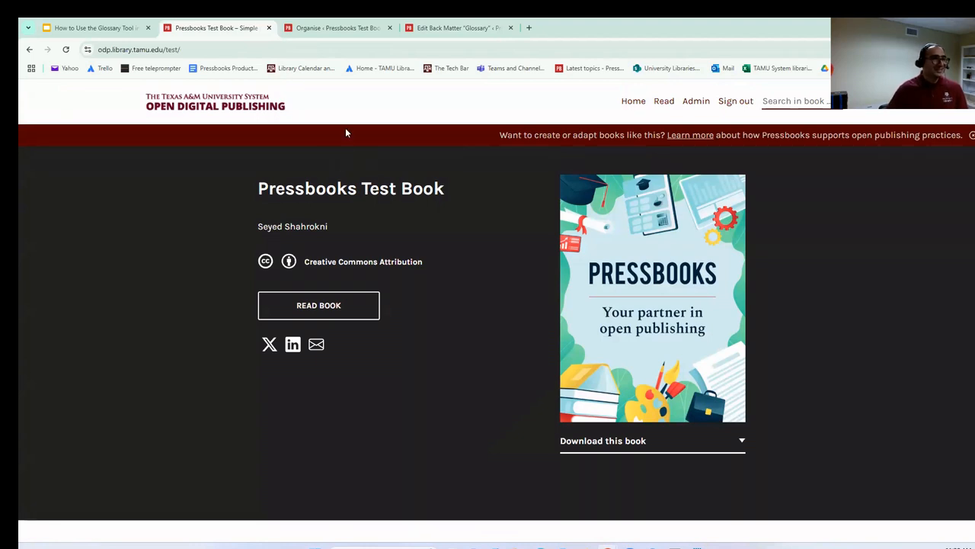
pyautogui.click(67, 50)
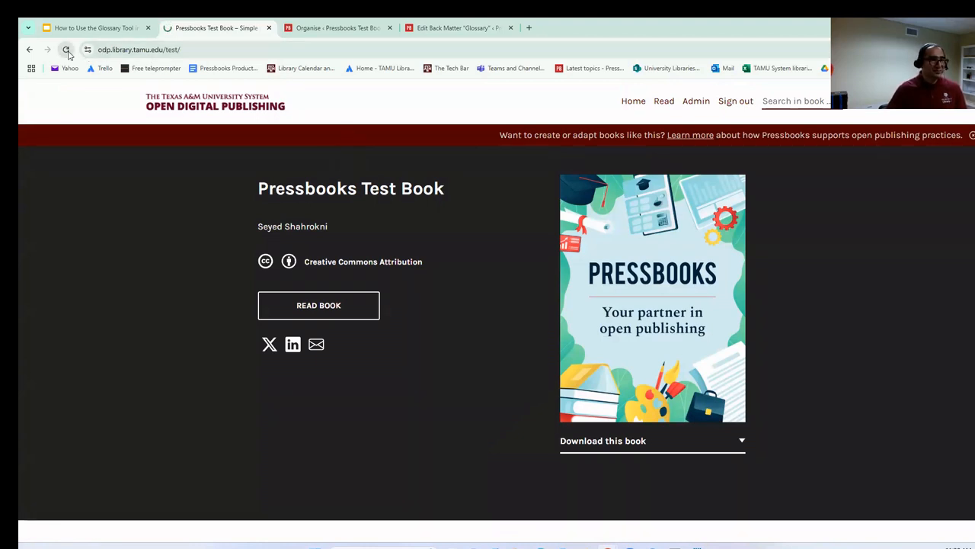
pyautogui.scroll(-3, 525, 292)
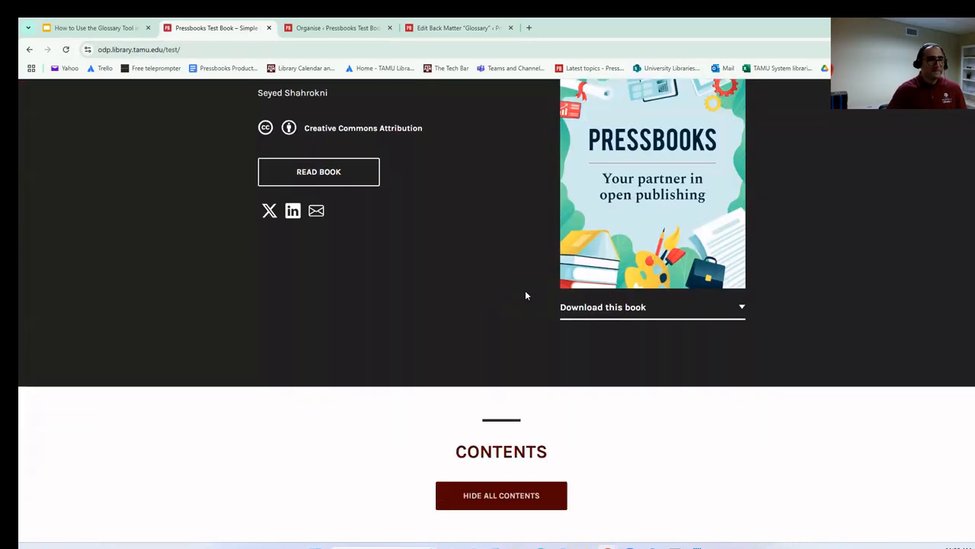
pyautogui.scroll(-10, 525, 295)
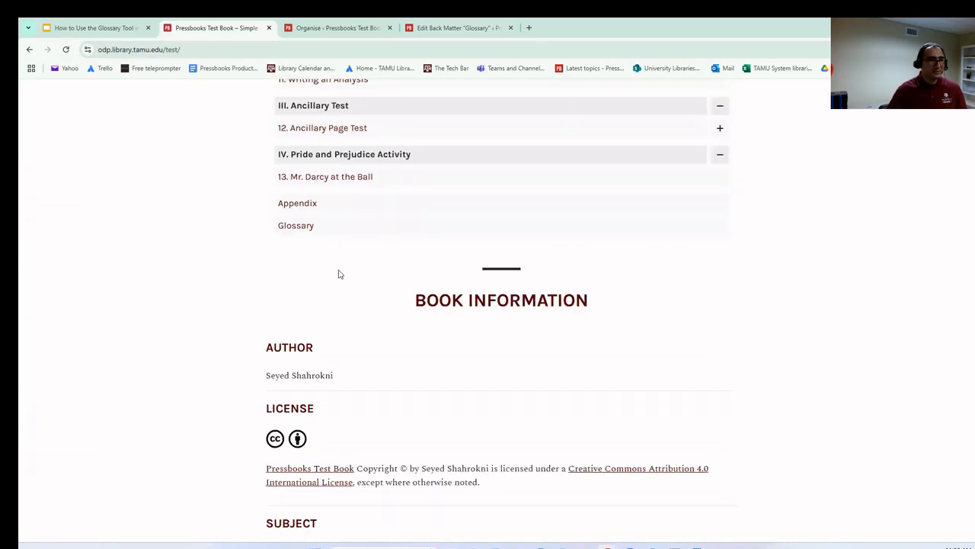
pyautogui.click(294, 226)
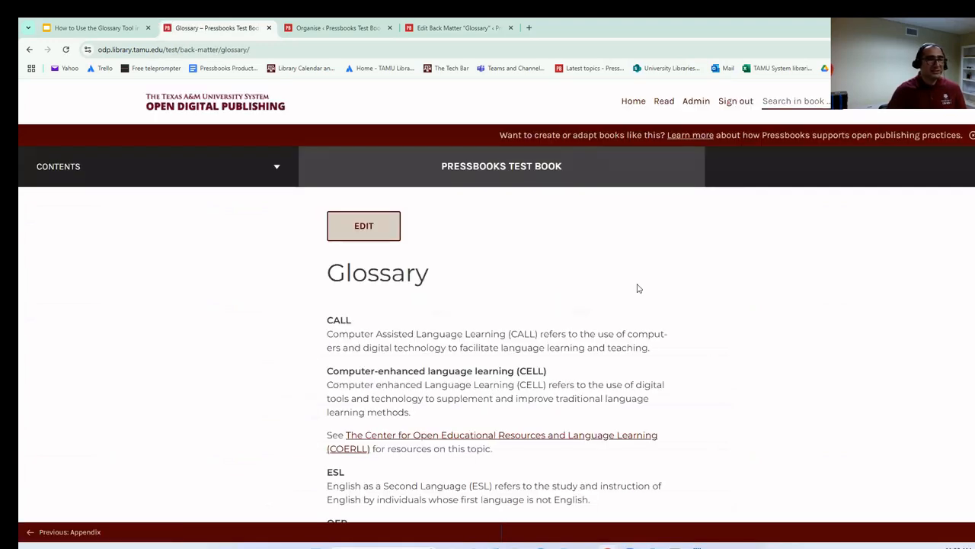
pyautogui.scroll(-1, 658, 288)
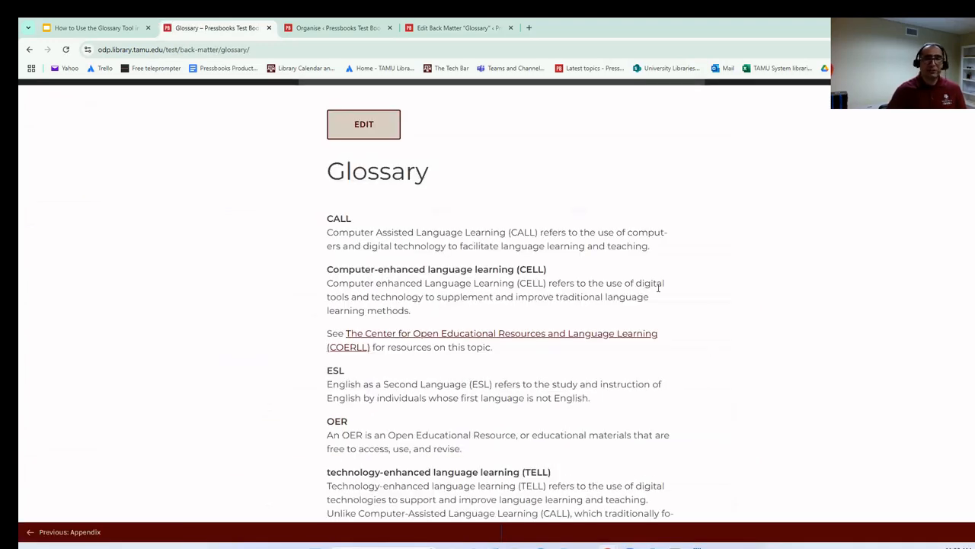